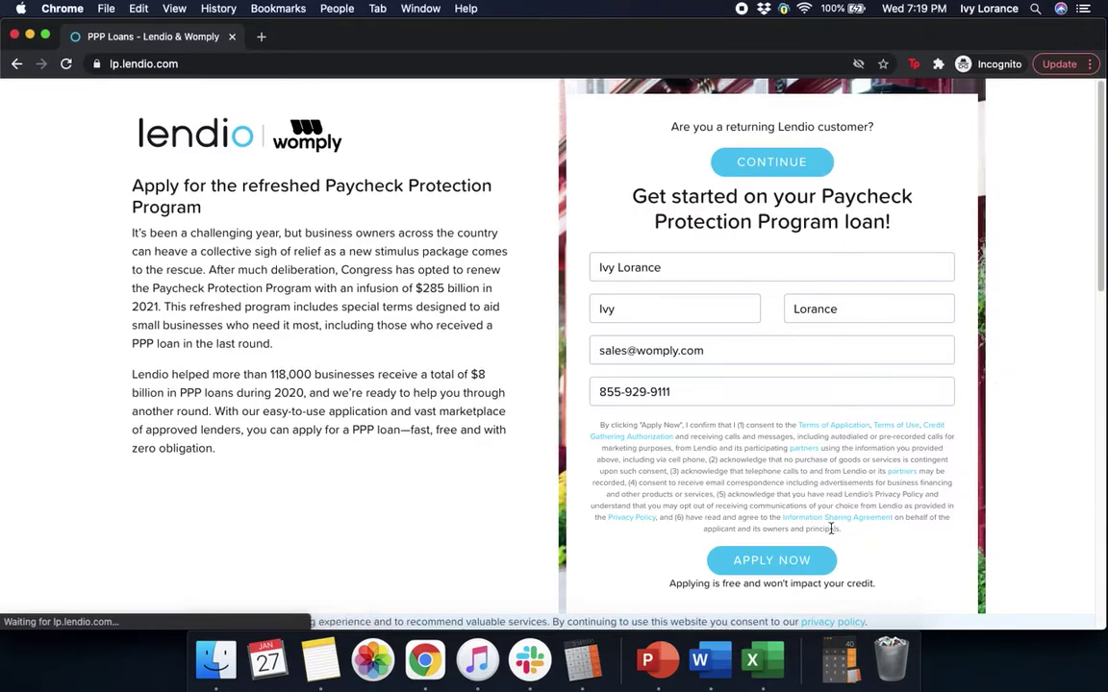
# - Submit the sign-up form, then create and confirm a matching account password
pyautogui.click(799, 563)
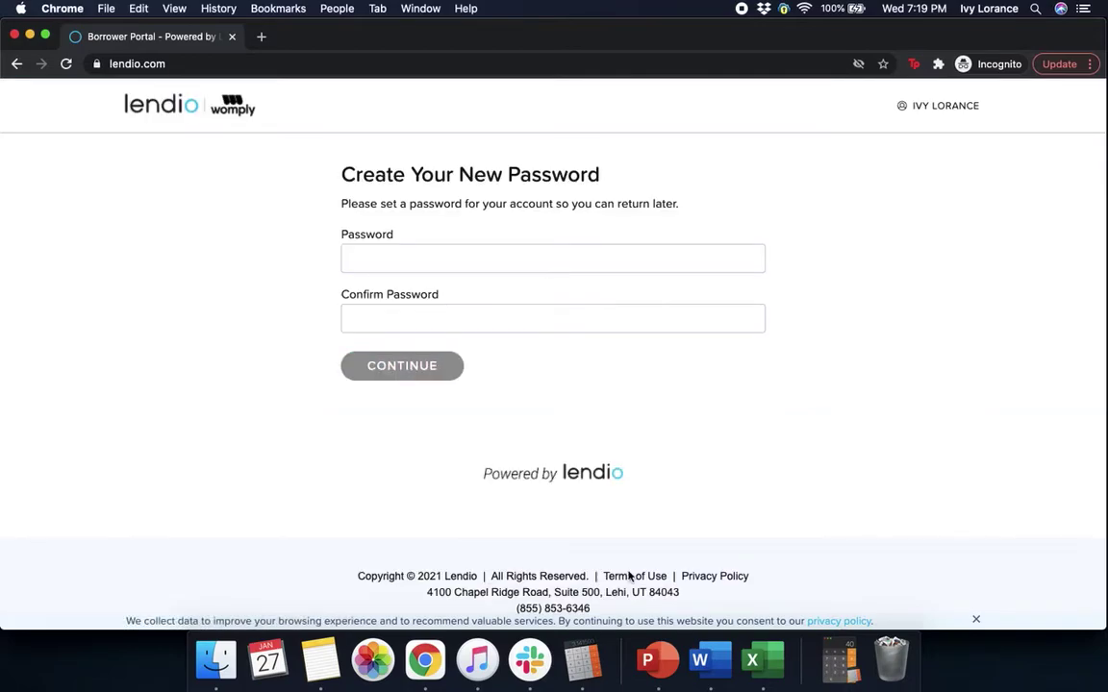
pyautogui.click(662, 257)
pyautogui.write('•••••••••')
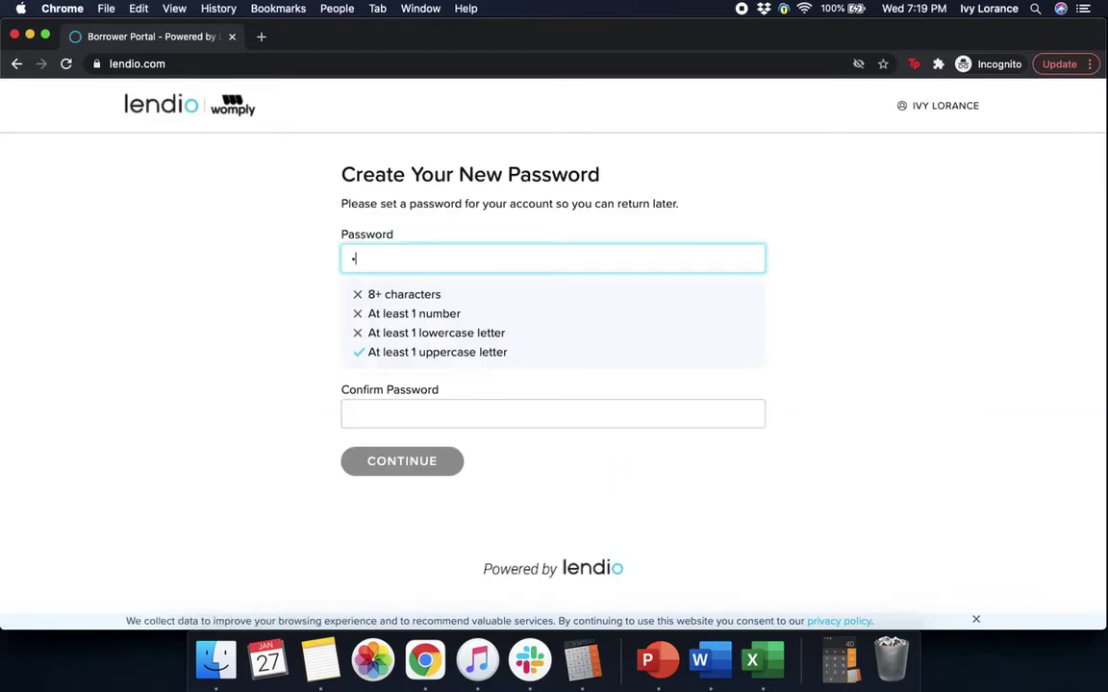
pyautogui.click(497, 421)
pyautogui.write('•••••••••')
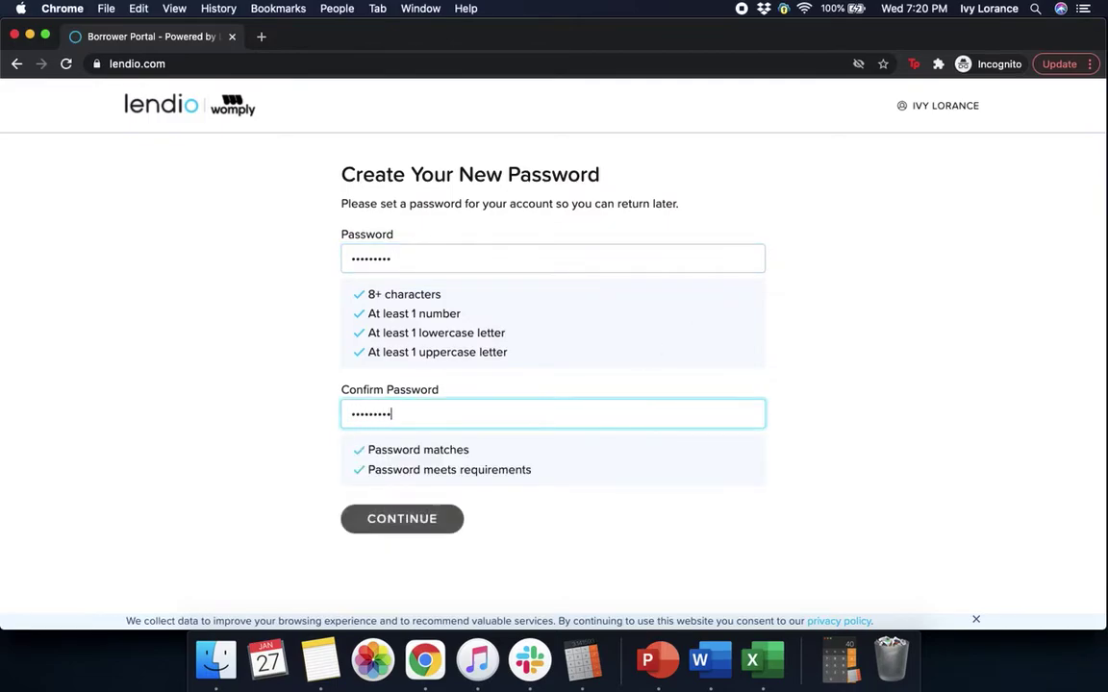
pyautogui.click(402, 520)
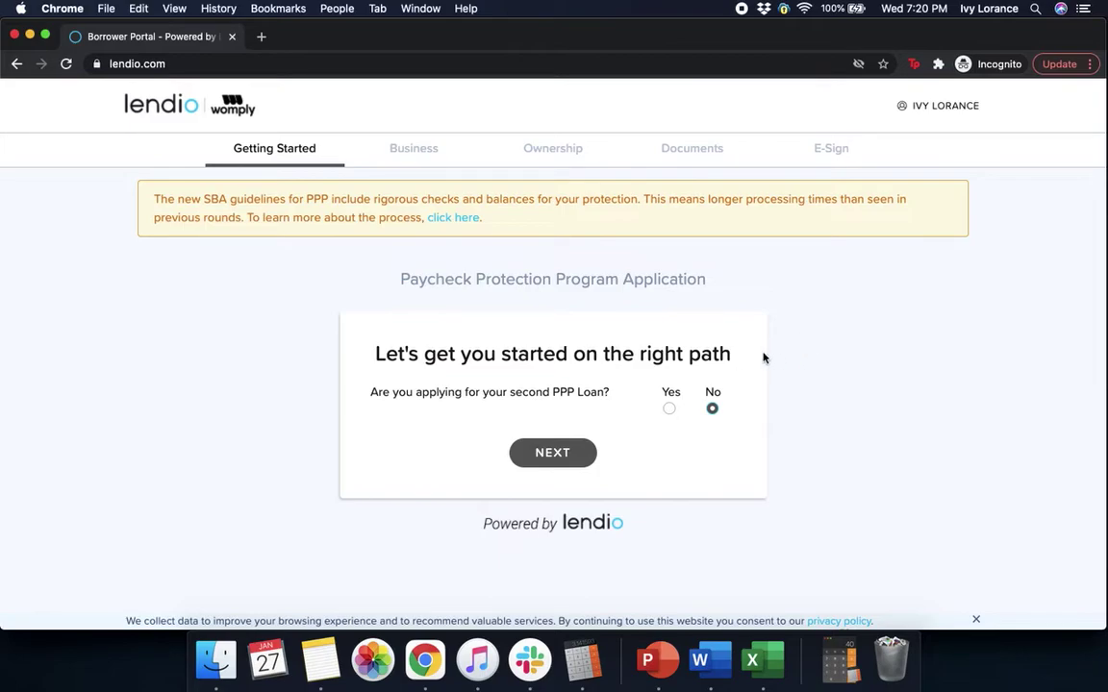
# - Answer No to the second PPP loan question and continue to Business Information
pyautogui.click(550, 454)
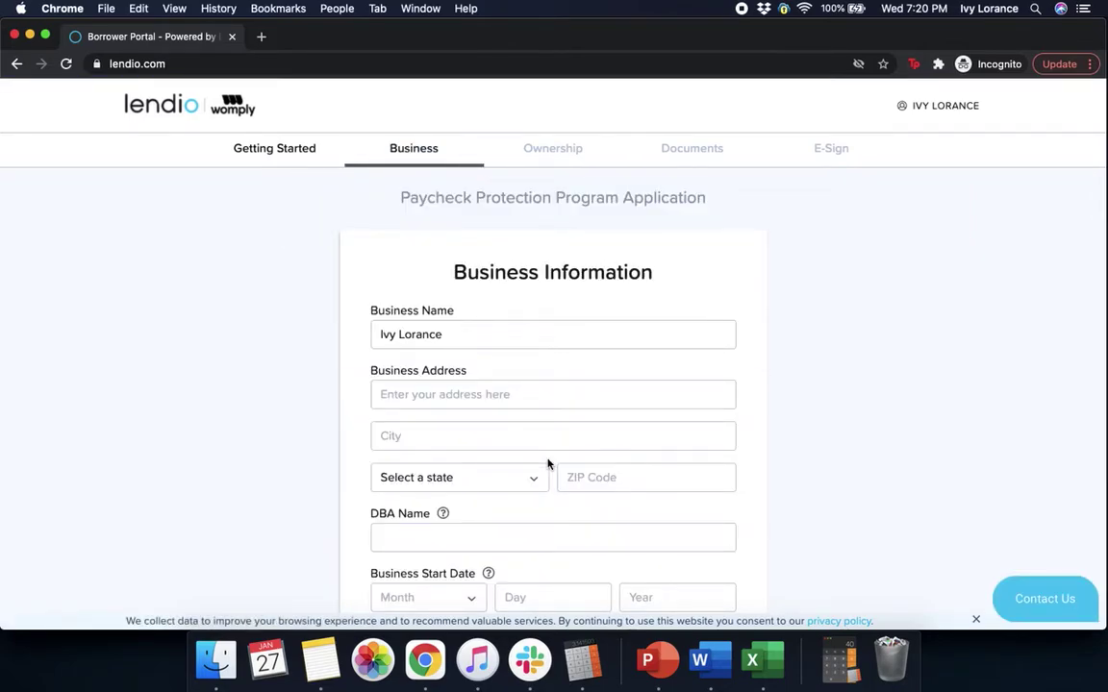
# - Enter the business address 548 Market Street, San Francisco, from the suggestions
pyautogui.click(431, 395)
pyautogui.write('548 ')
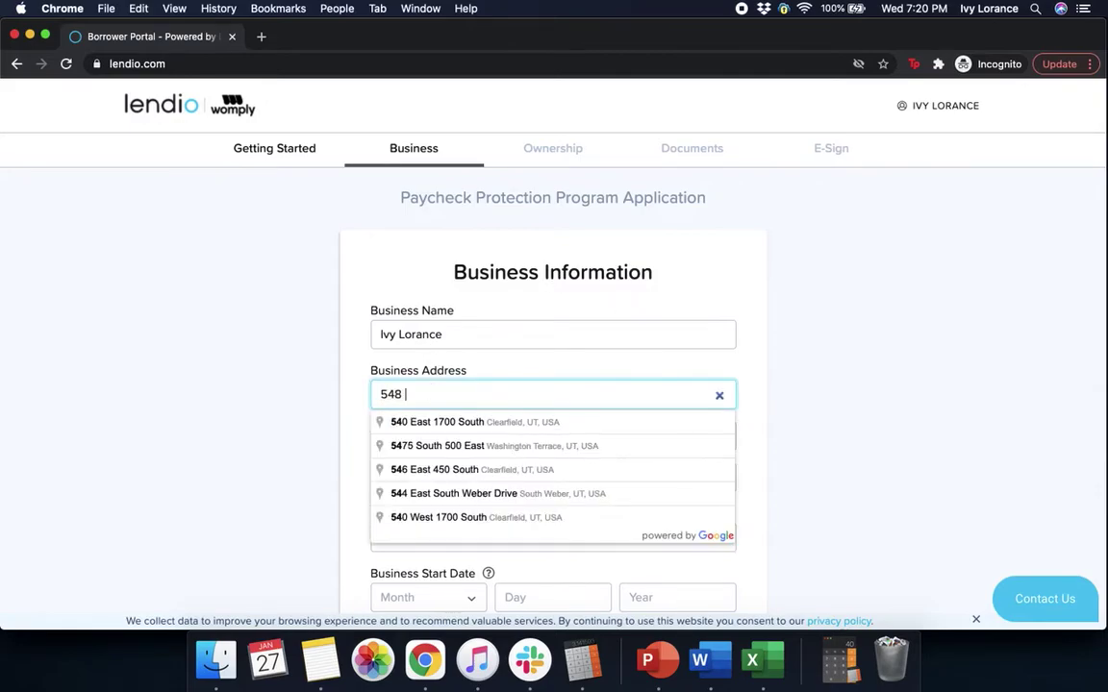
pyautogui.write('market street')
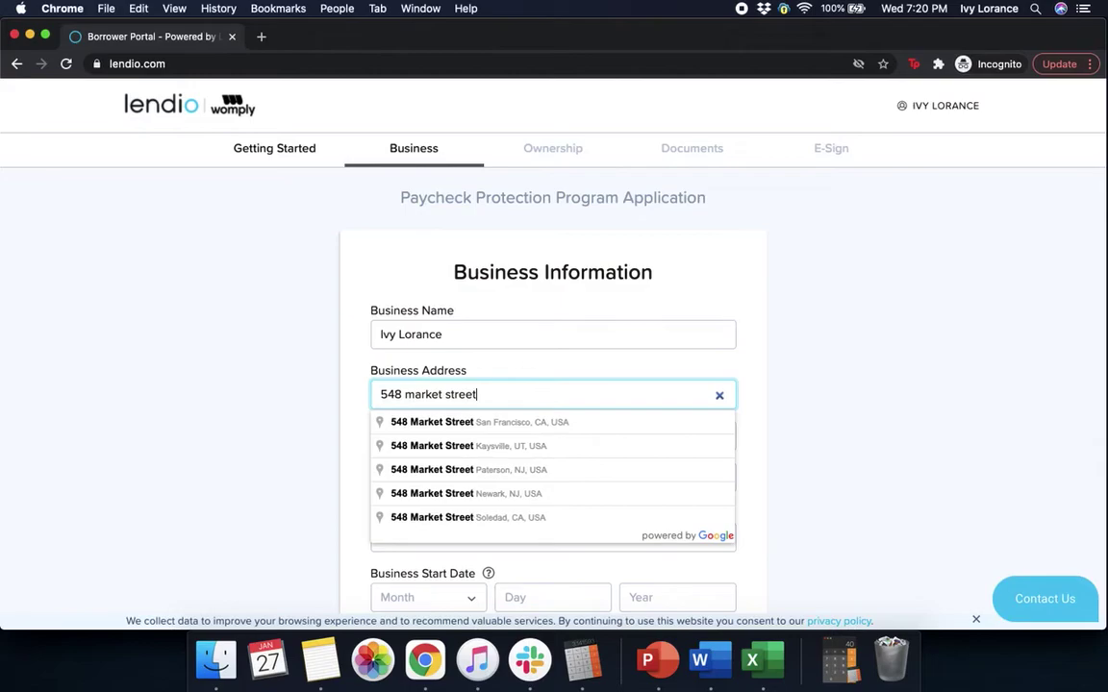
pyautogui.click(483, 424)
pyautogui.click(777, 389)
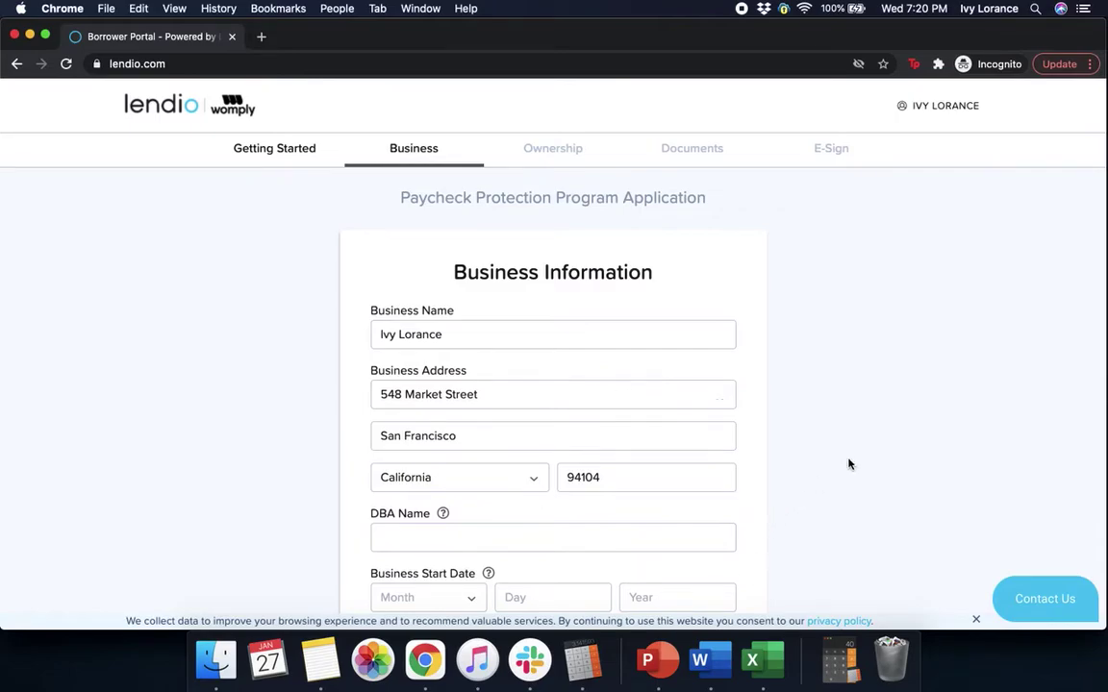
pyautogui.scroll(-5, 848, 465)
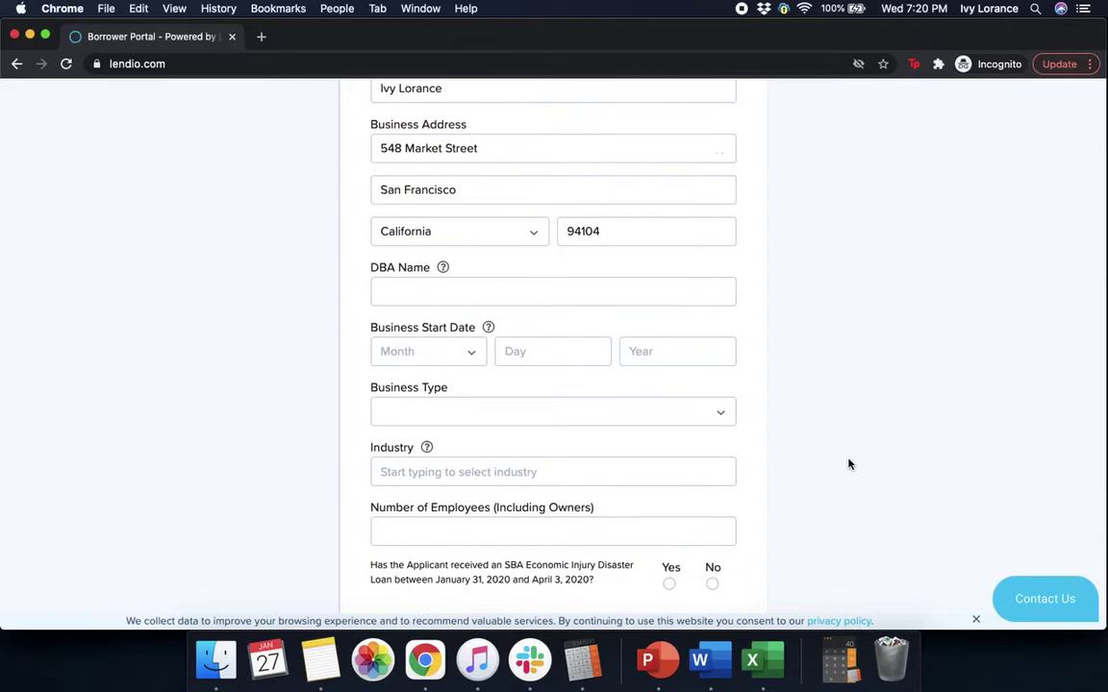
pyautogui.scroll(-1, 848, 463)
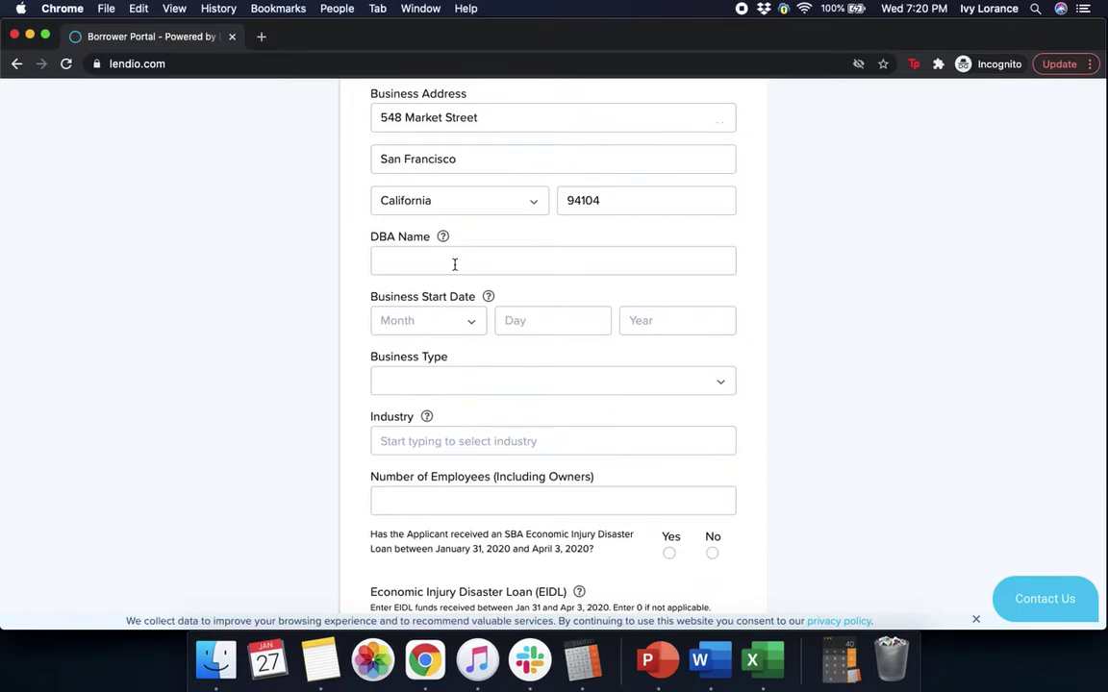
# - Set the business start date to February 01, 2012
pyautogui.click(437, 321)
pyautogui.click(412, 354)
pyautogui.click(503, 326)
pyautogui.write('01')
pyautogui.click(645, 325)
pyautogui.write('2012')
pyautogui.click(910, 384)
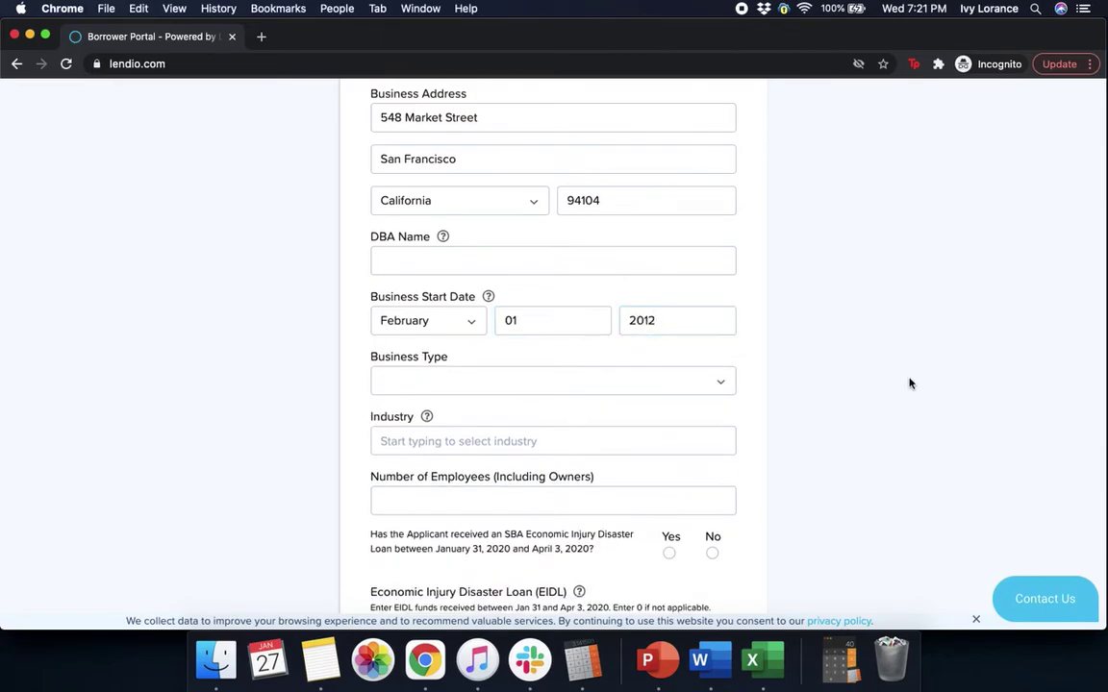
# - Choose Independent Contractor as the business type and enter the nine-digit Social Security number
pyautogui.click(581, 381)
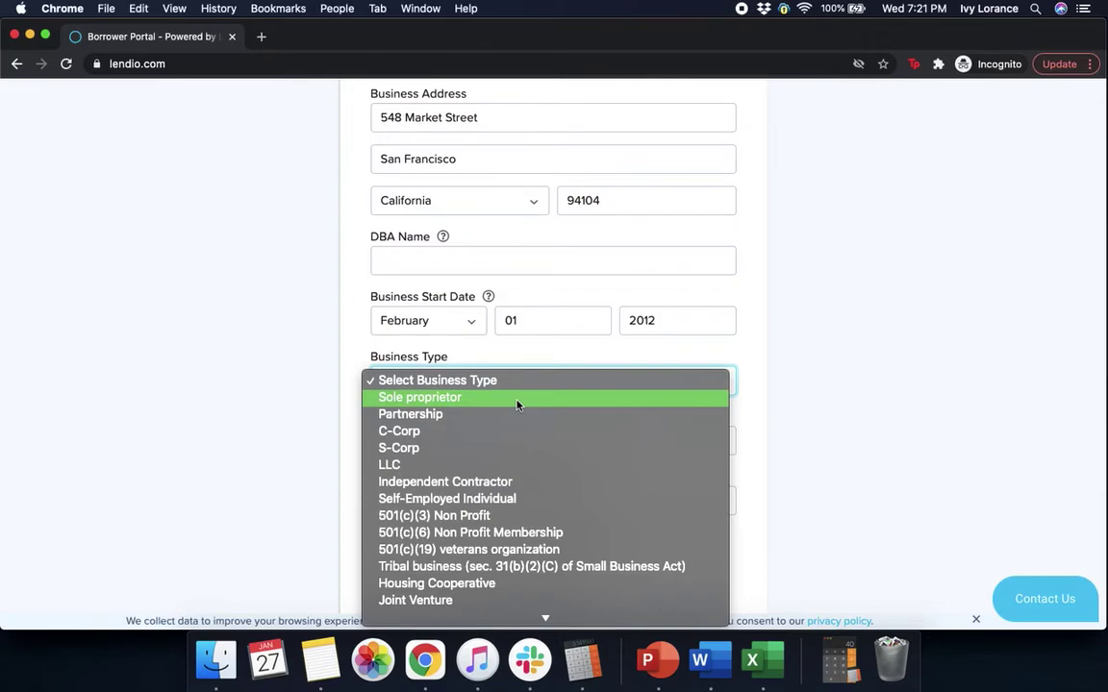
pyautogui.click(474, 490)
pyautogui.click(462, 437)
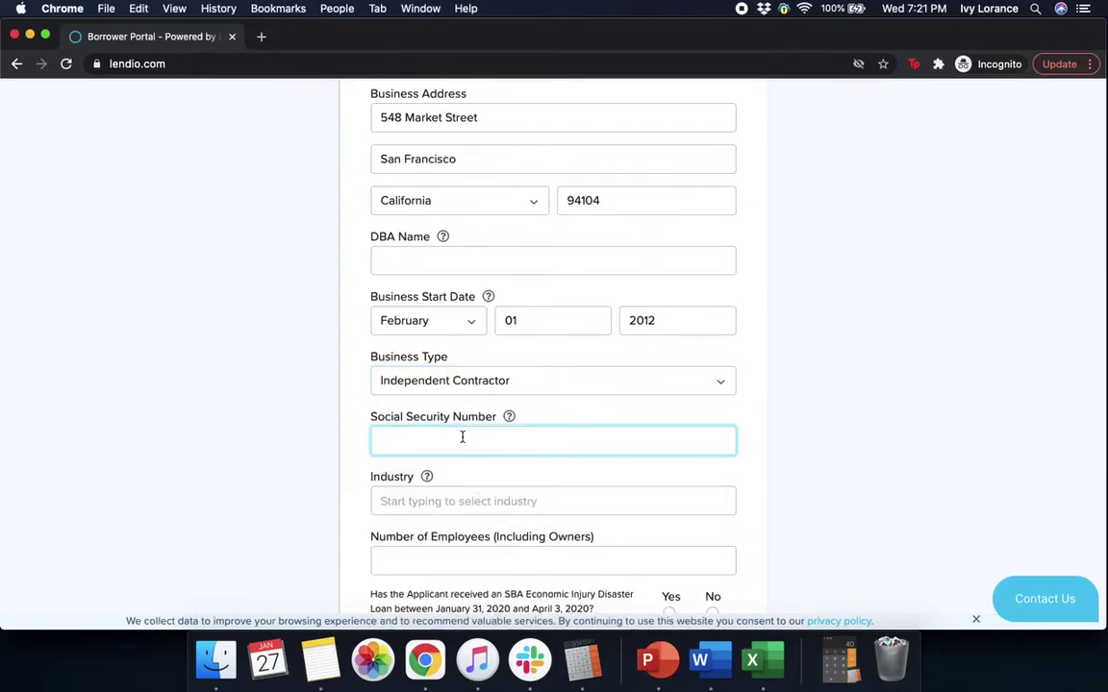
pyautogui.write('123')
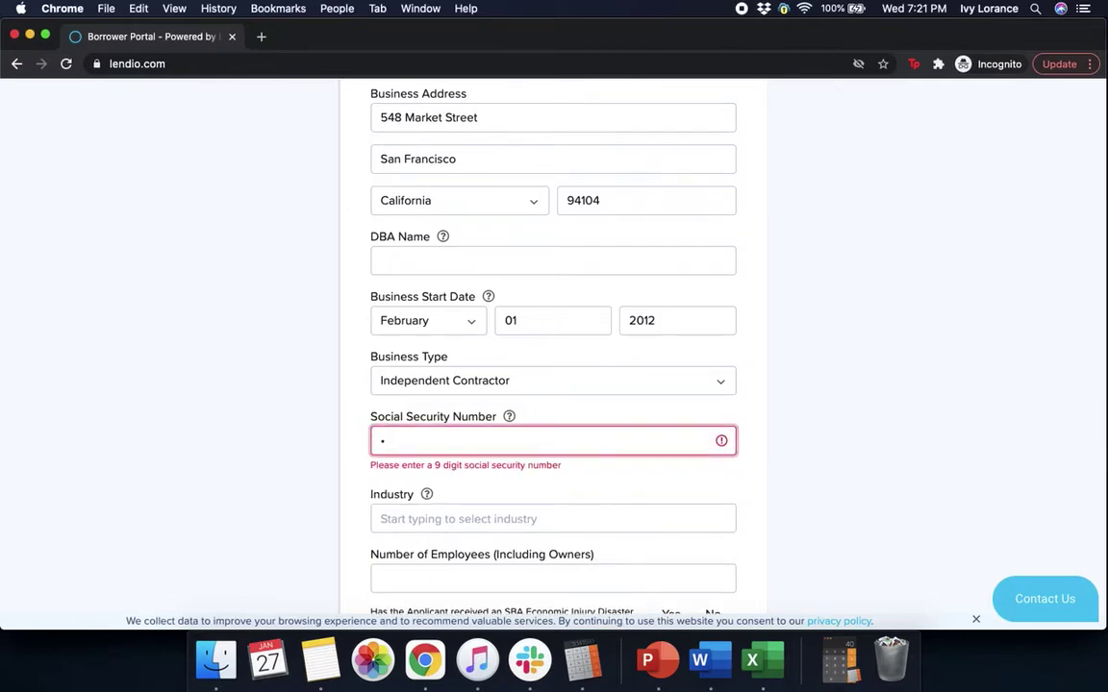
pyautogui.write('456789')
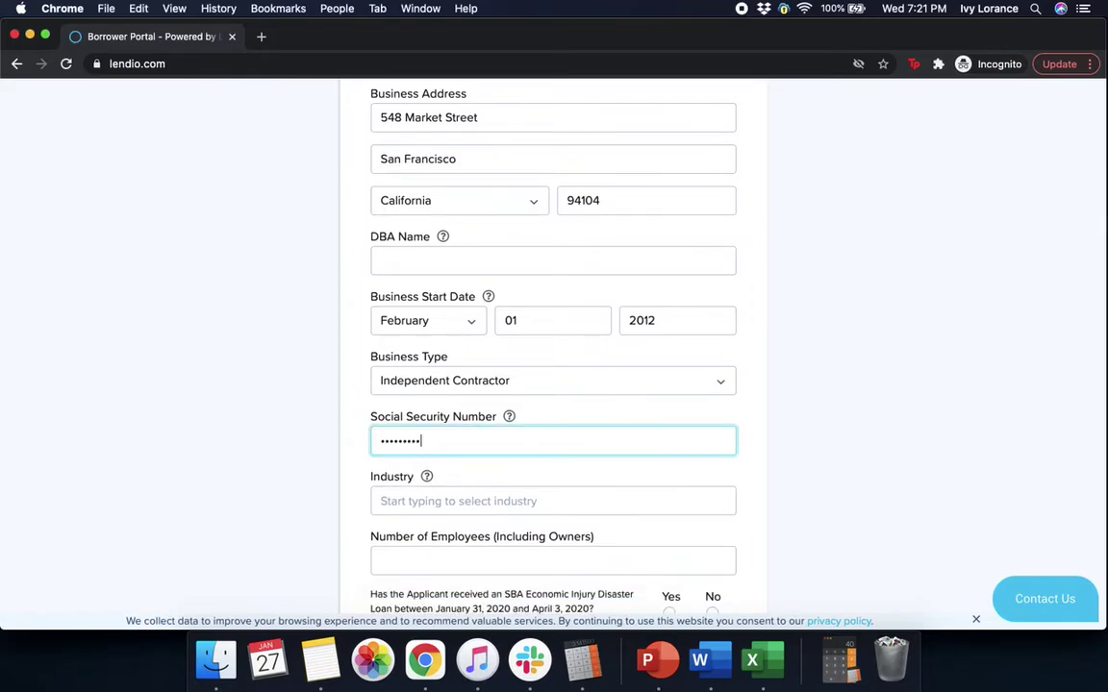
pyautogui.click(848, 347)
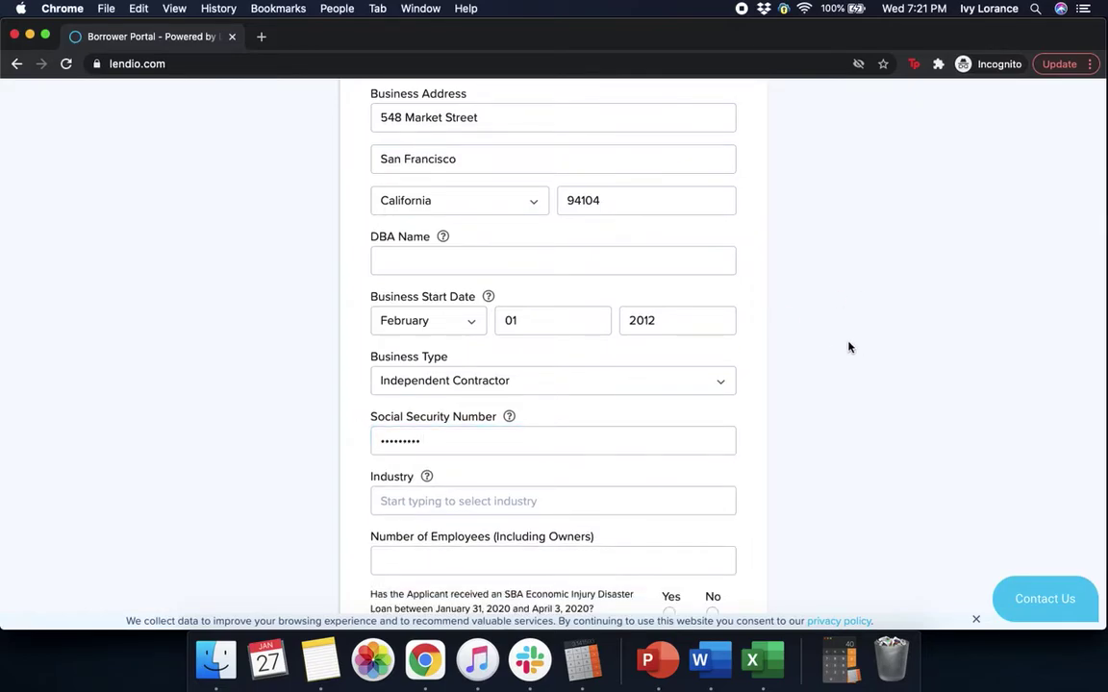
# - Set the industry to Marketing Consulting Services by searching 'marketing'
pyautogui.scroll(-4, 812, 367)
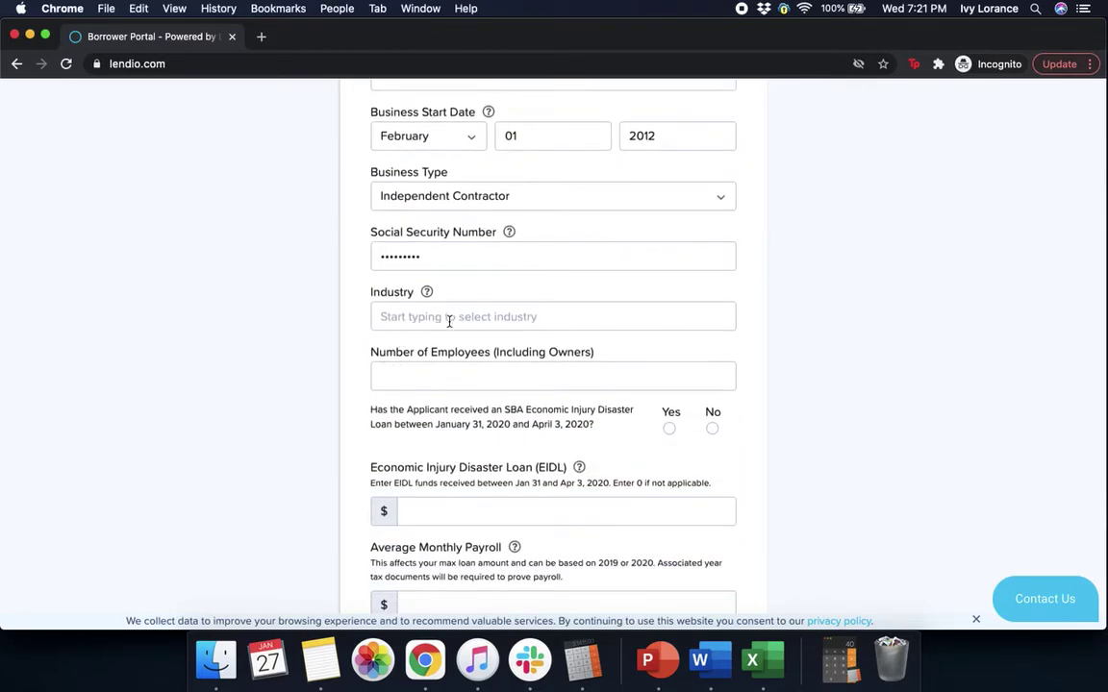
pyautogui.write('marketing')
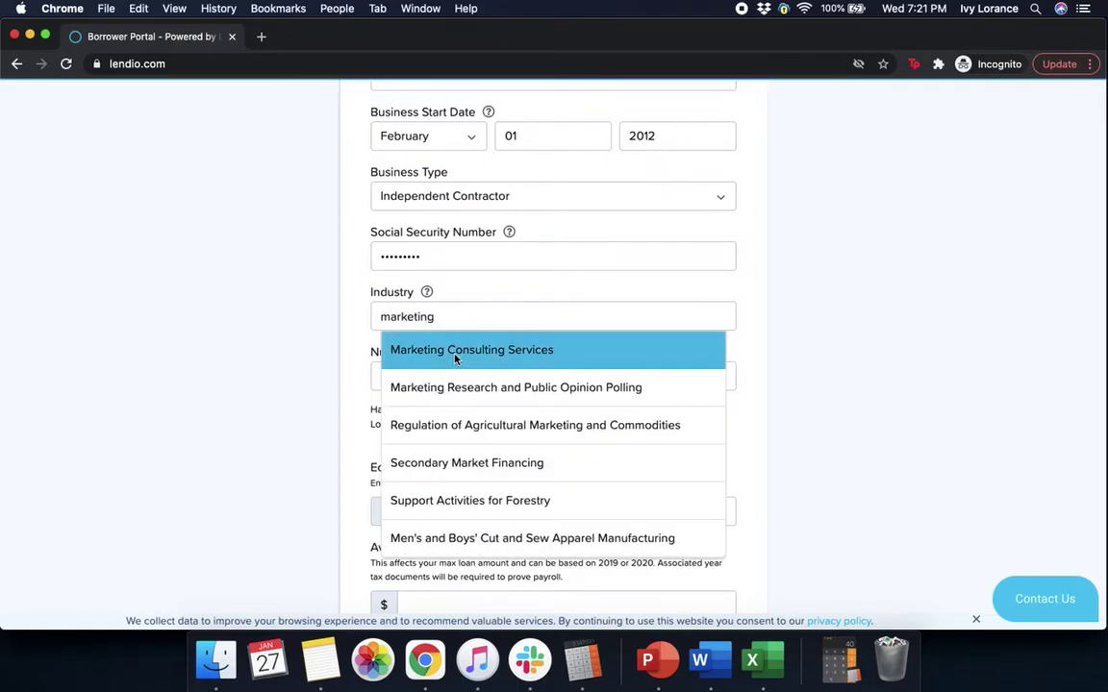
pyautogui.click(458, 354)
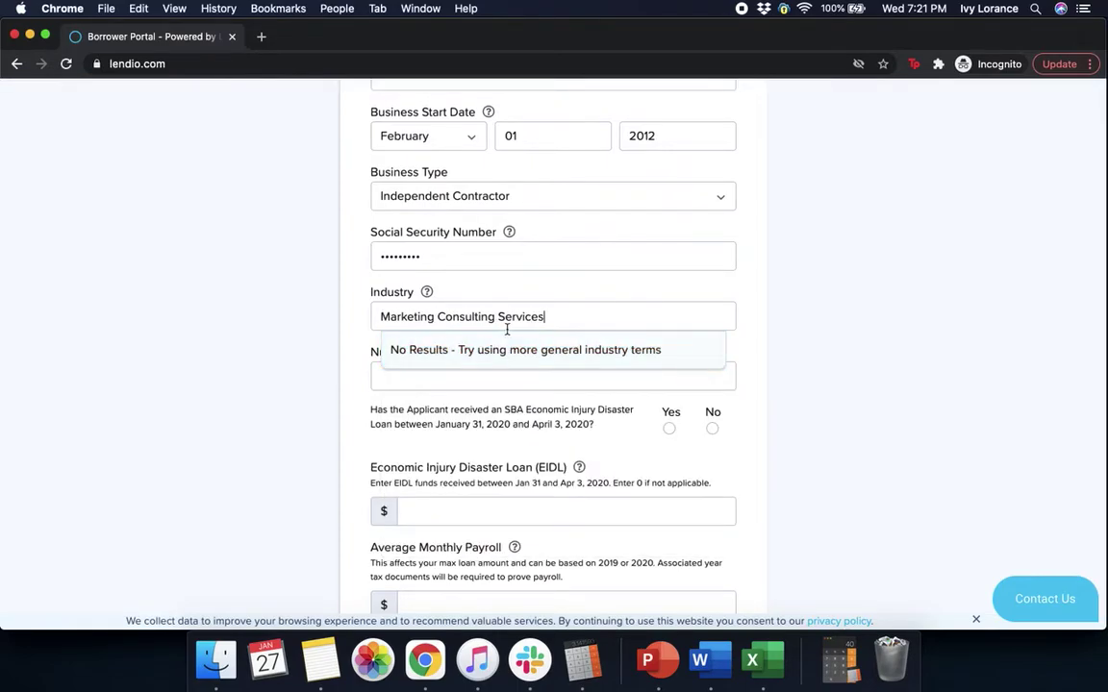
pyautogui.click(760, 318)
pyautogui.click(553, 314)
pyautogui.click(524, 354)
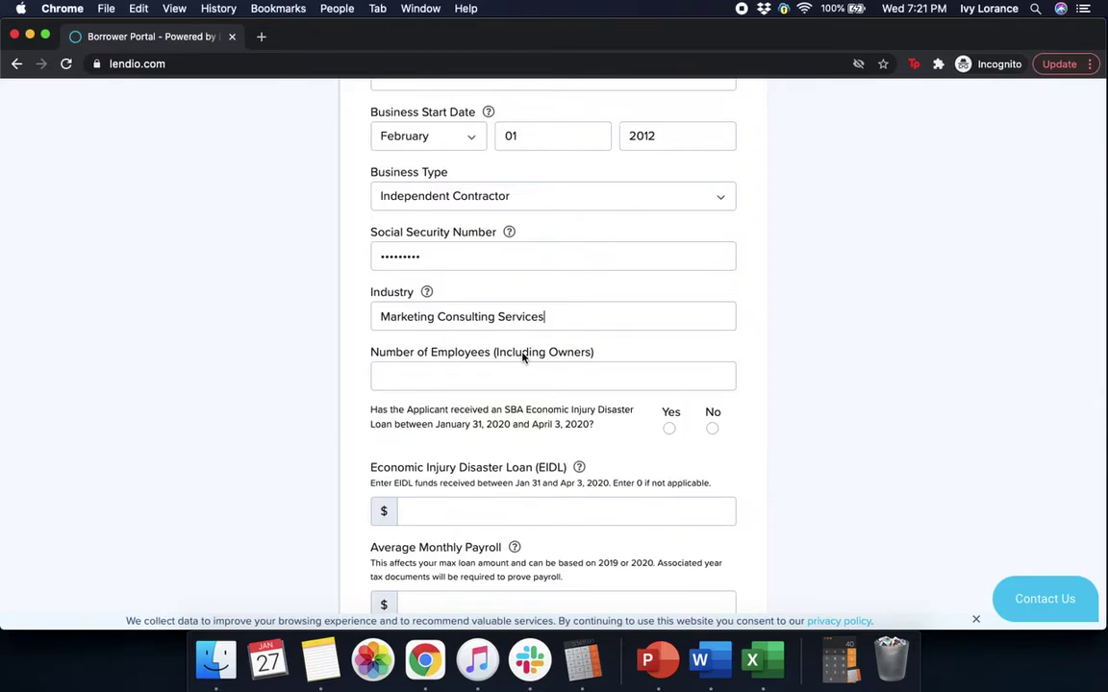
# - Enter 1 employee and answer No to the prior SBA disaster loan question
pyautogui.click(509, 369)
pyautogui.write('1')
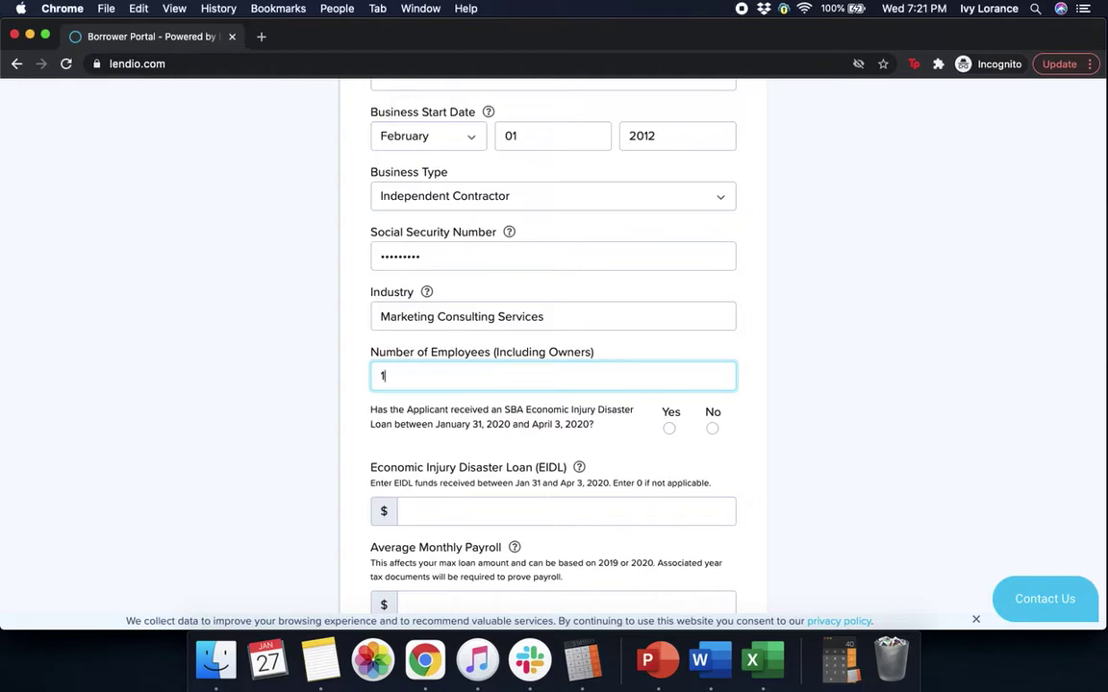
pyautogui.click(844, 302)
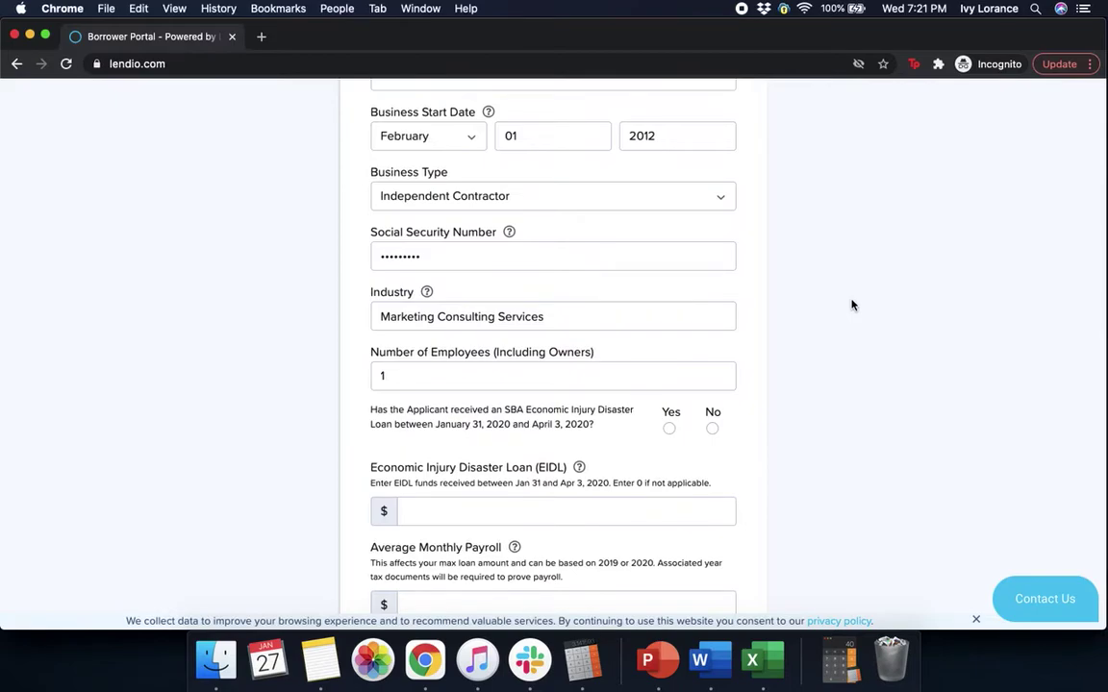
pyautogui.scroll(-3, 875, 329)
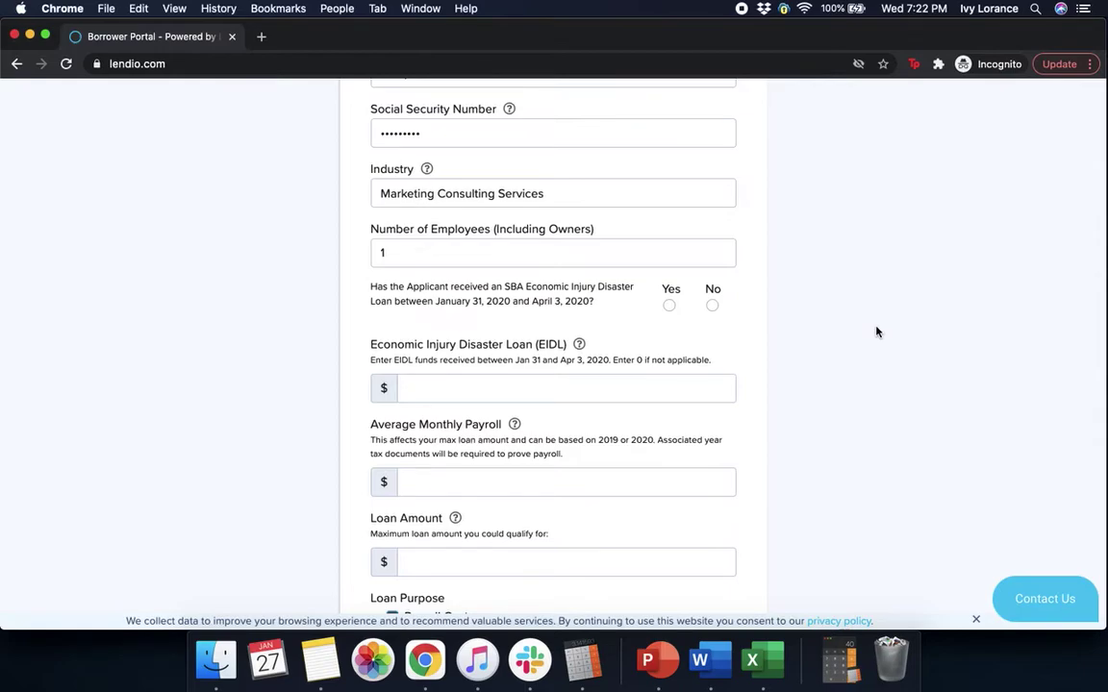
pyautogui.click(713, 306)
pyautogui.scroll(-3, 851, 298)
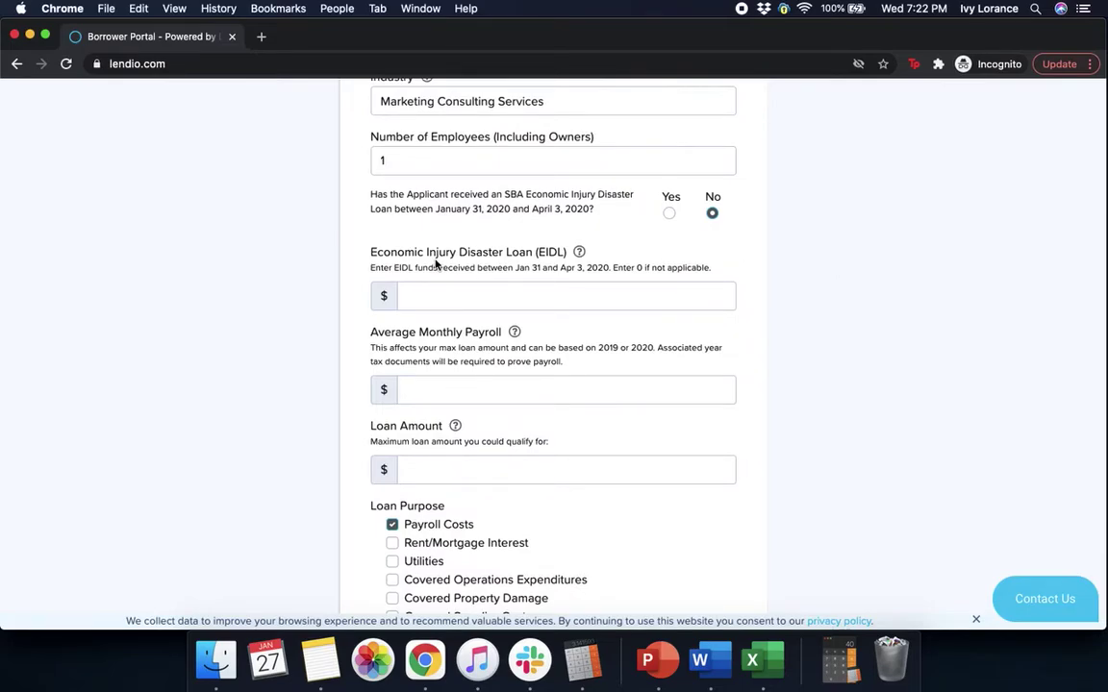
# - Enter a 5,800 average monthly payroll, calculated from 2019
pyautogui.click(474, 299)
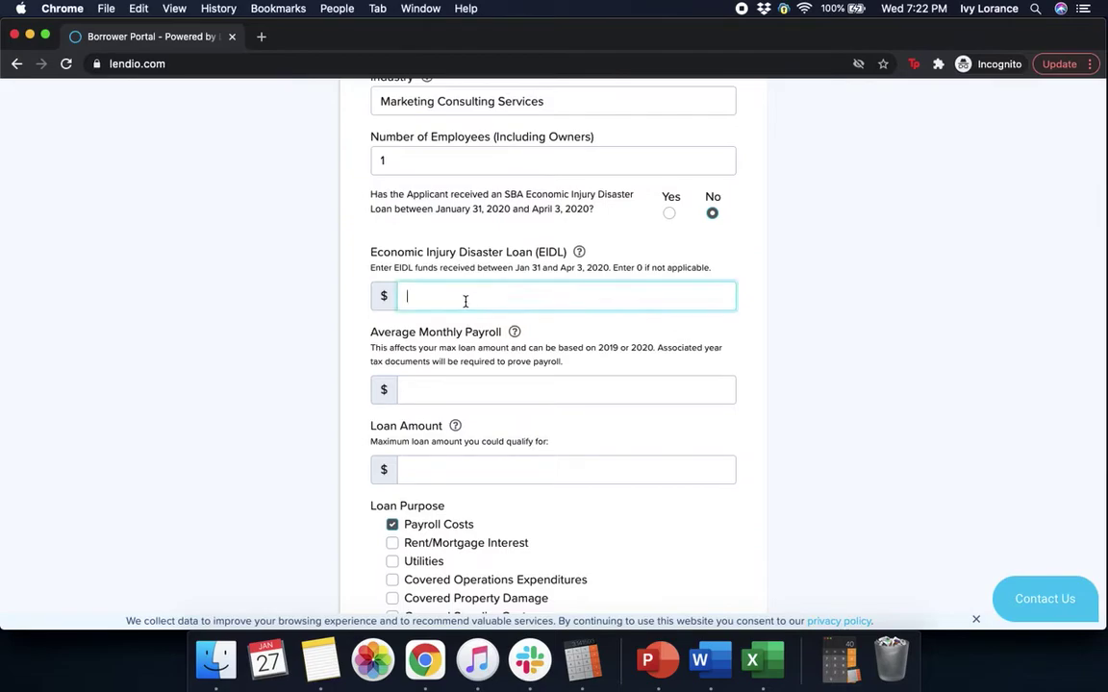
pyautogui.write('0')
pyautogui.click(441, 511)
pyautogui.write('5,800')
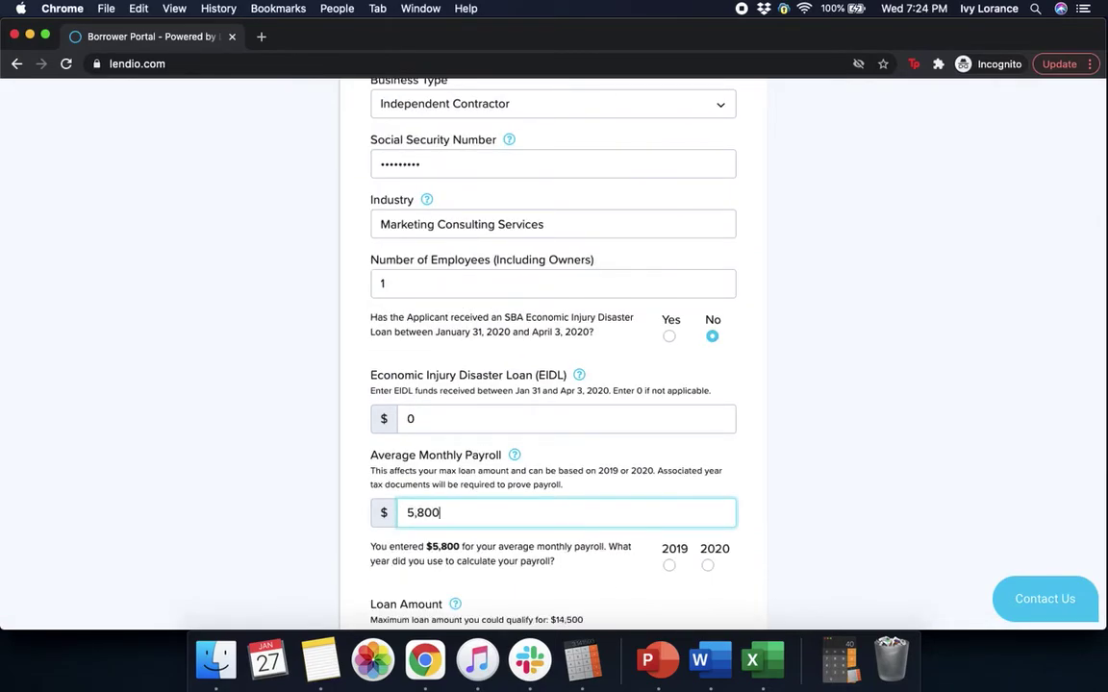
pyautogui.click(786, 519)
pyautogui.scroll(-1, 788, 519)
pyautogui.scroll(-4, 788, 518)
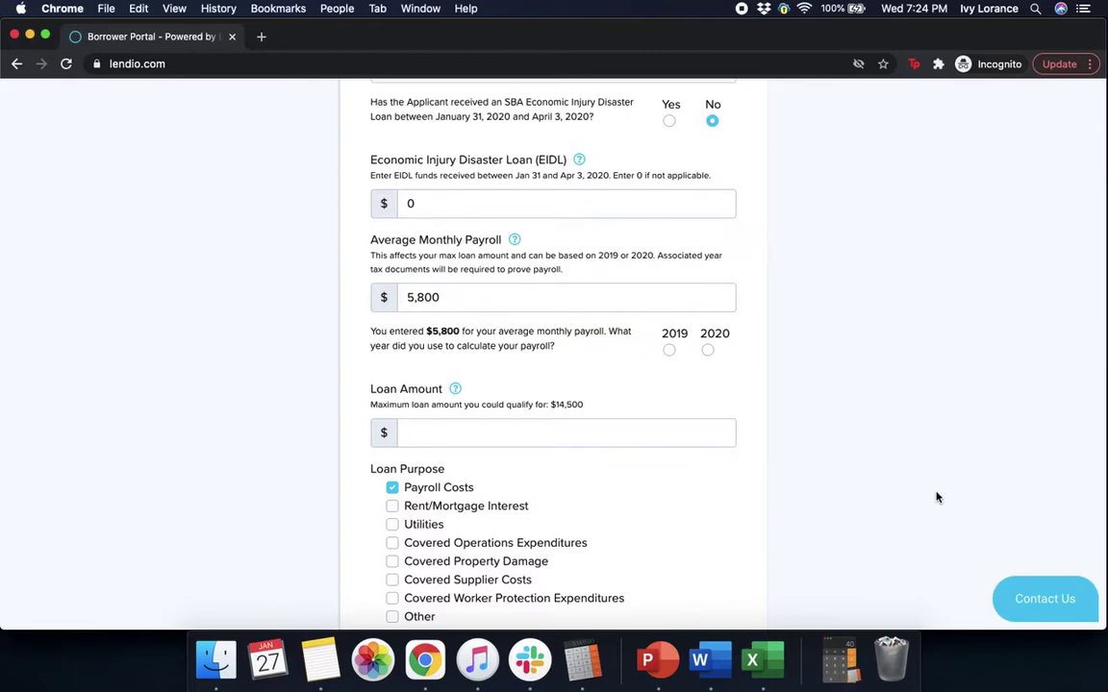
pyautogui.click(669, 351)
# - Request the maximum loan amount of 14,500
pyautogui.click(447, 428)
pyautogui.write('14,500')
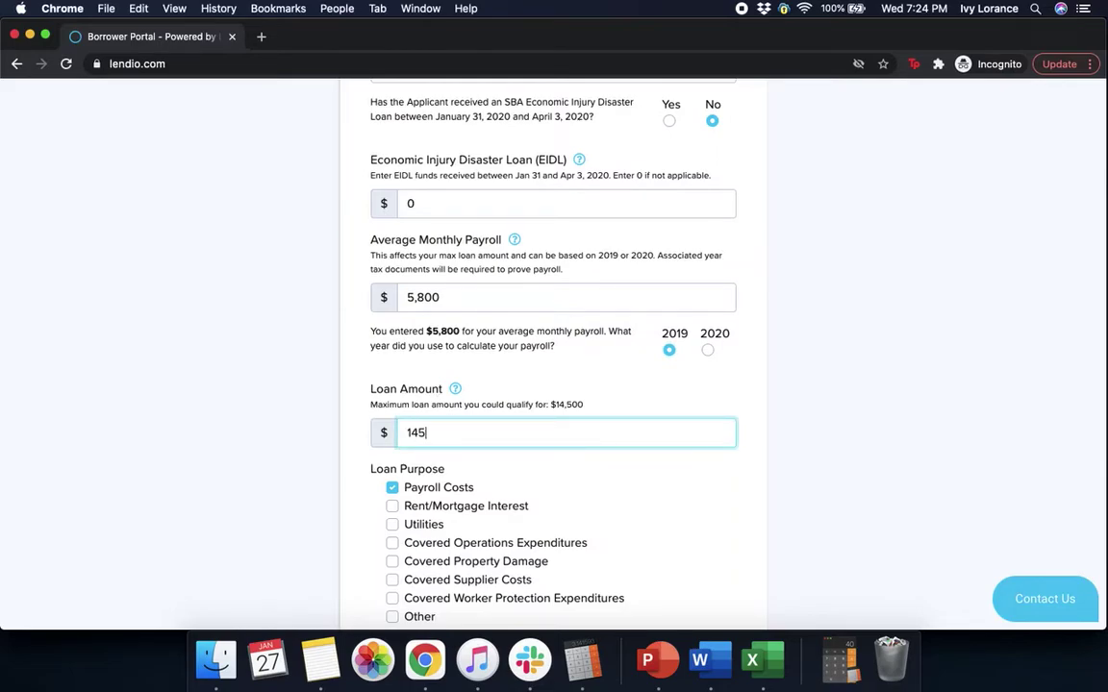
pyautogui.click(843, 435)
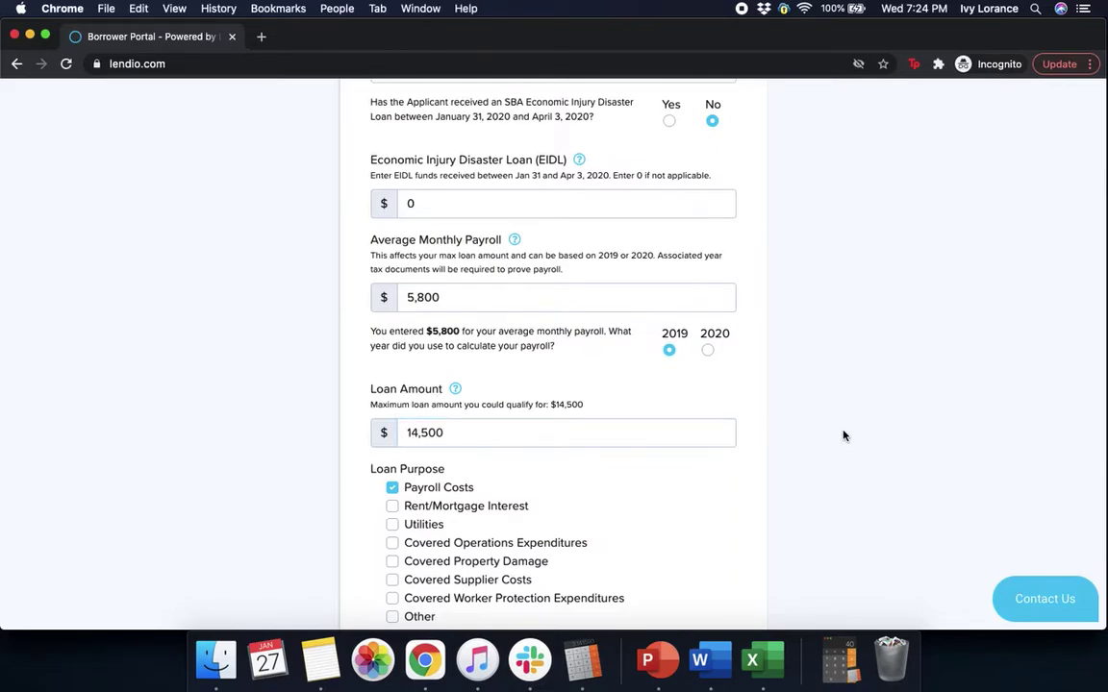
pyautogui.scroll(-3, 843, 435)
pyautogui.scroll(-2, 844, 435)
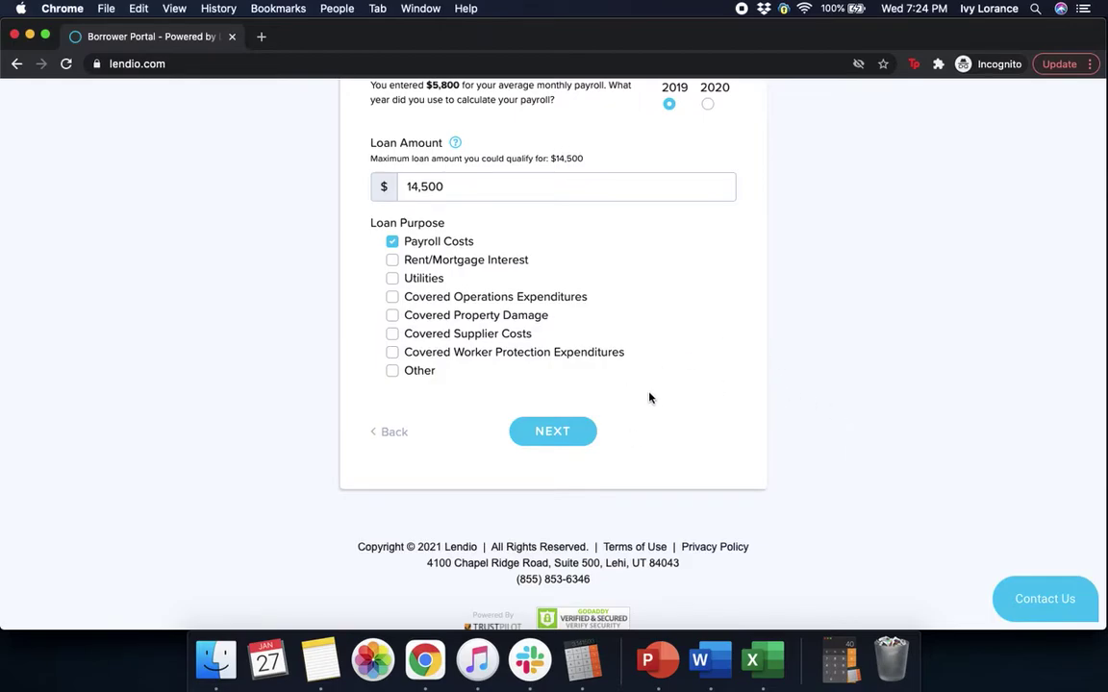
# - Submit the Business Information form, resubmitting it after the error appears
pyautogui.click(543, 446)
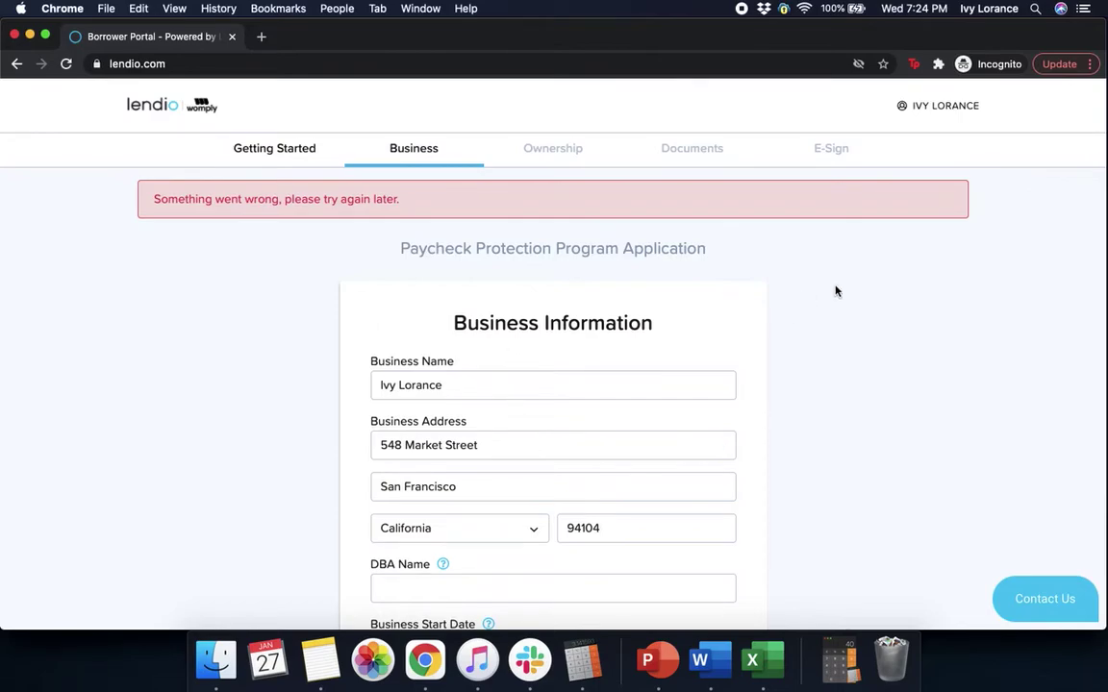
pyautogui.scroll(-8, 1003, 269)
pyautogui.scroll(-13, 1003, 268)
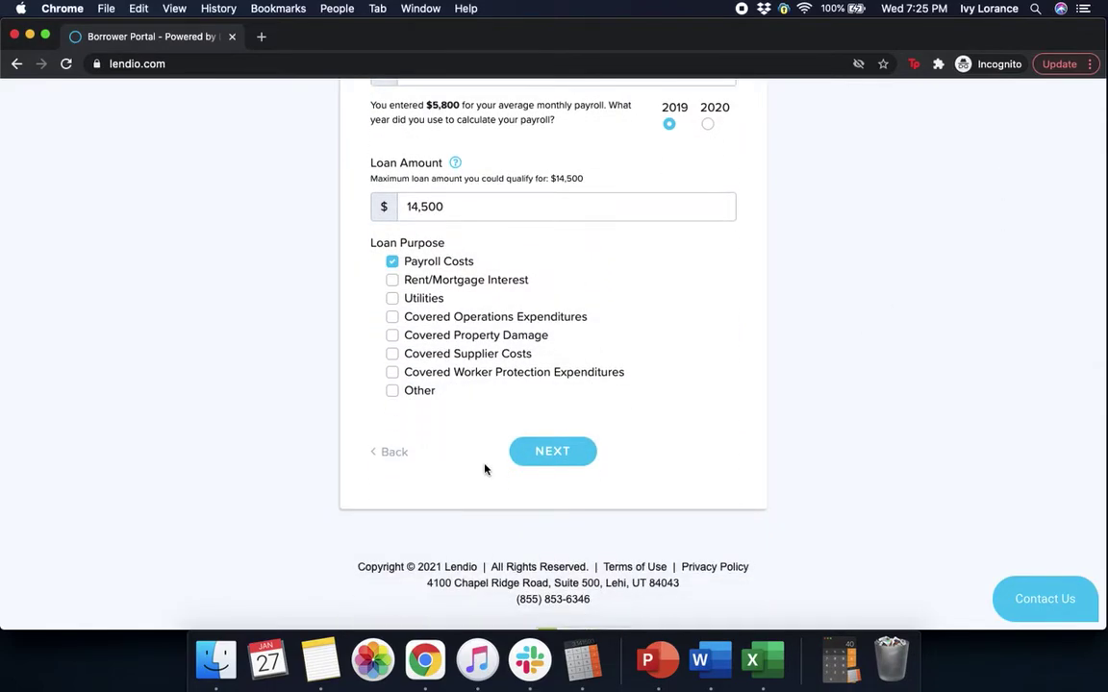
pyautogui.click(567, 451)
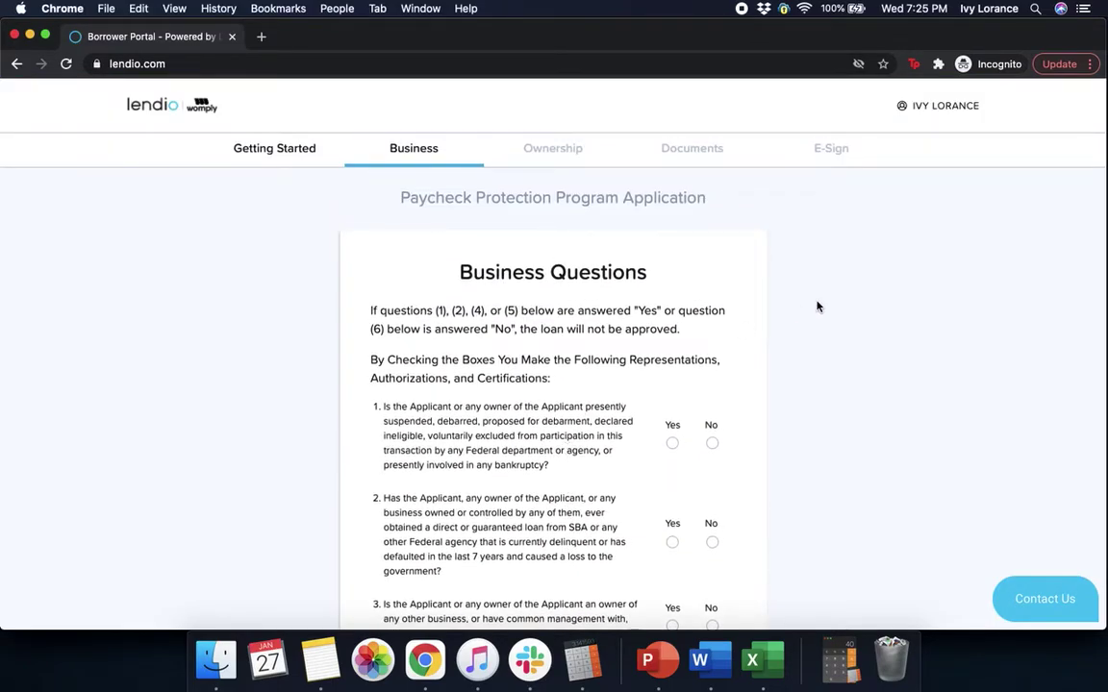
# - Answer No to business questions 1, 2 and 3
pyautogui.scroll(-3, 861, 311)
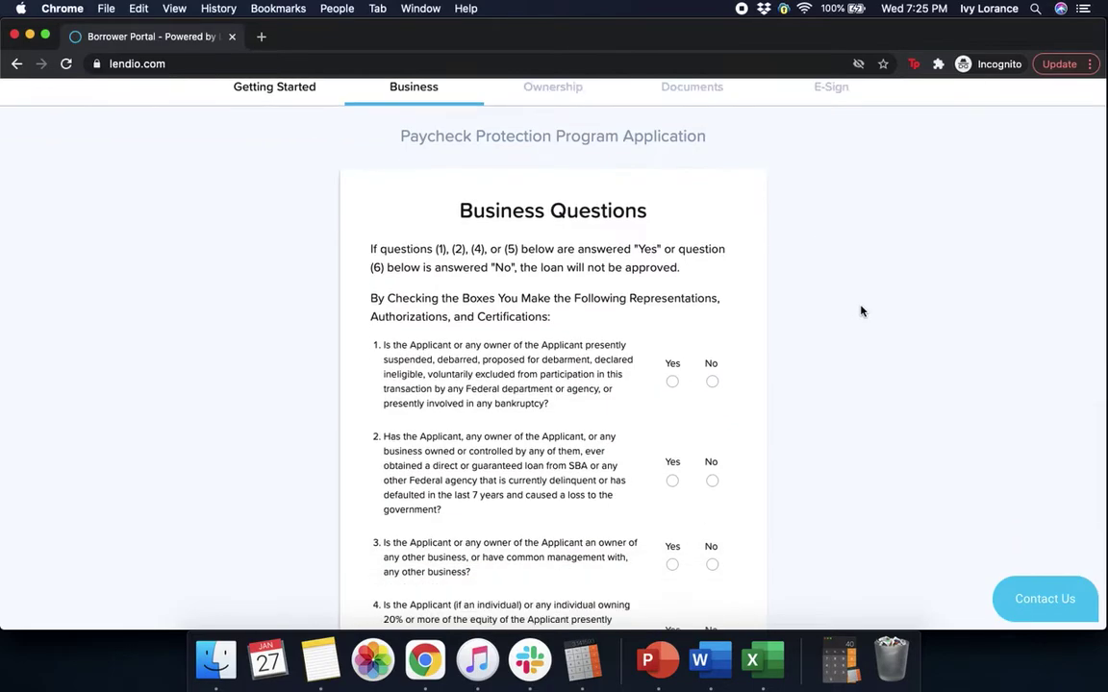
pyautogui.scroll(-1, 862, 310)
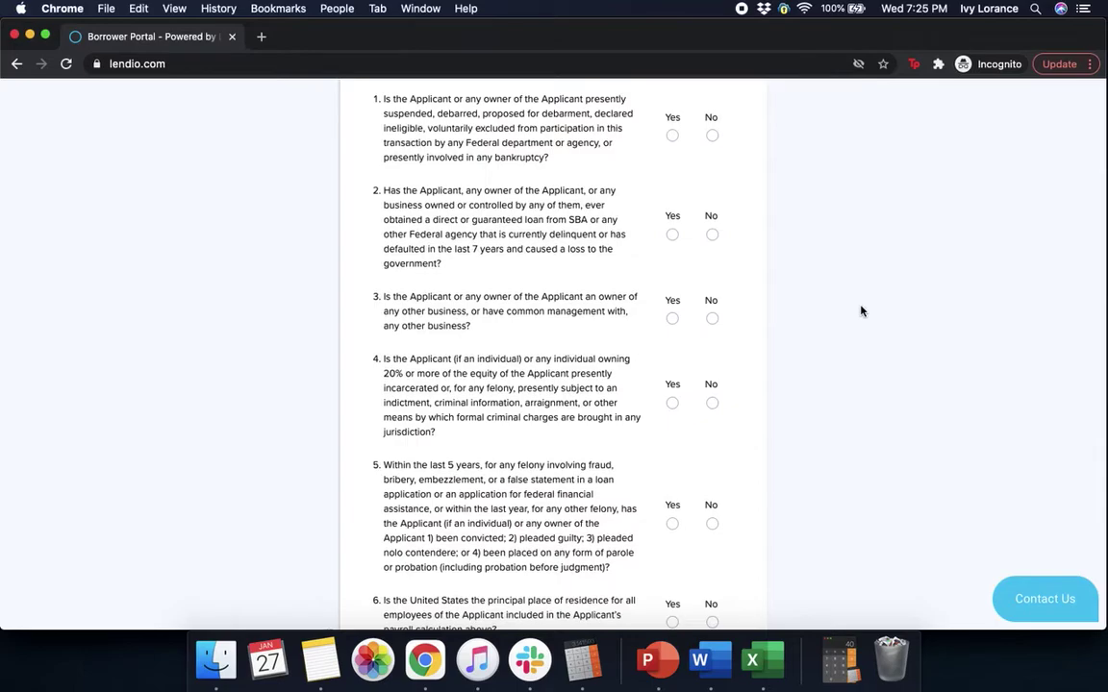
pyautogui.click(711, 136)
pyautogui.click(712, 137)
pyautogui.click(711, 236)
pyautogui.scroll(-2, 804, 245)
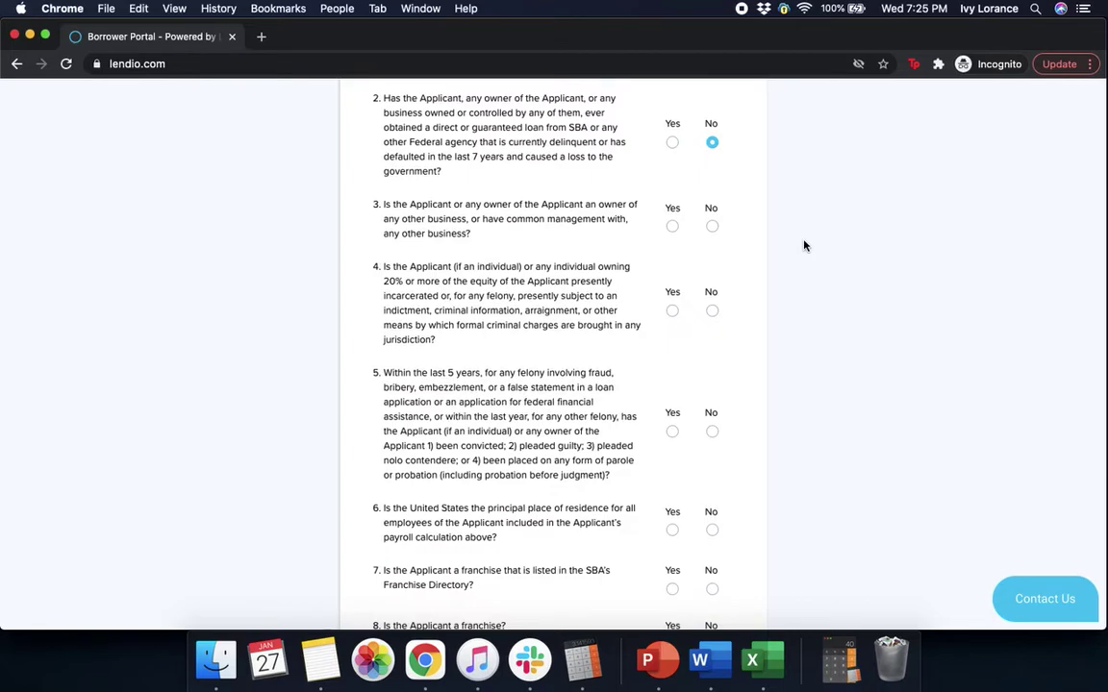
pyautogui.scroll(-1, 804, 245)
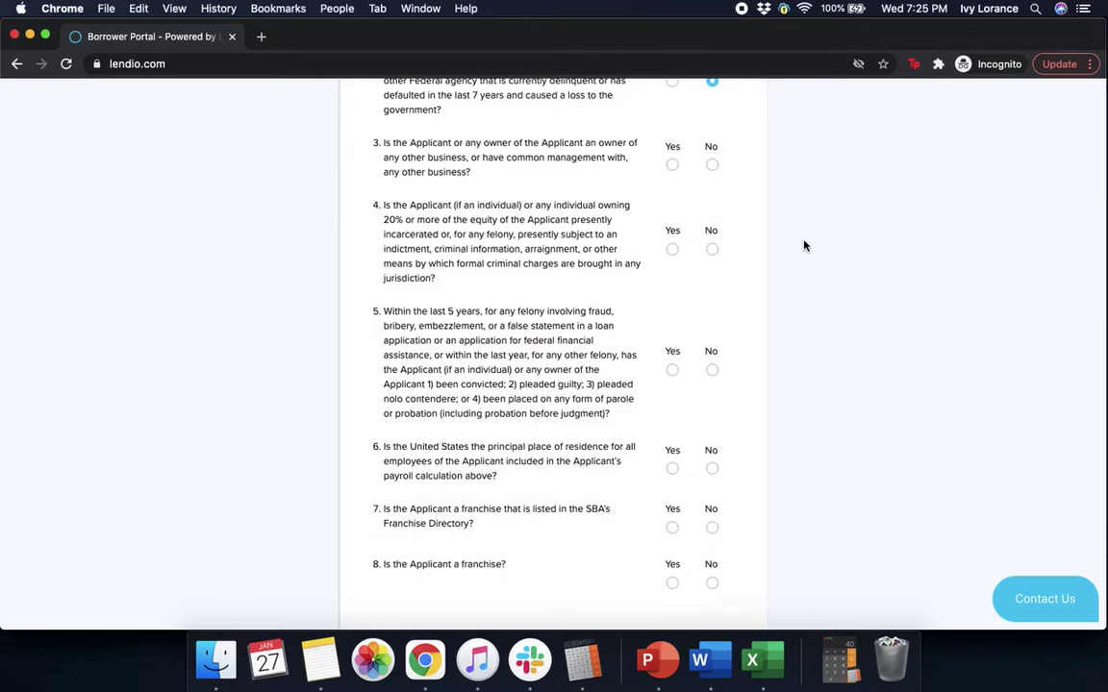
pyautogui.click(712, 166)
# - Answer No to questions 4, 5, 7 and 8, and Yes to question 6
pyautogui.click(712, 249)
pyautogui.scroll(-3, 784, 292)
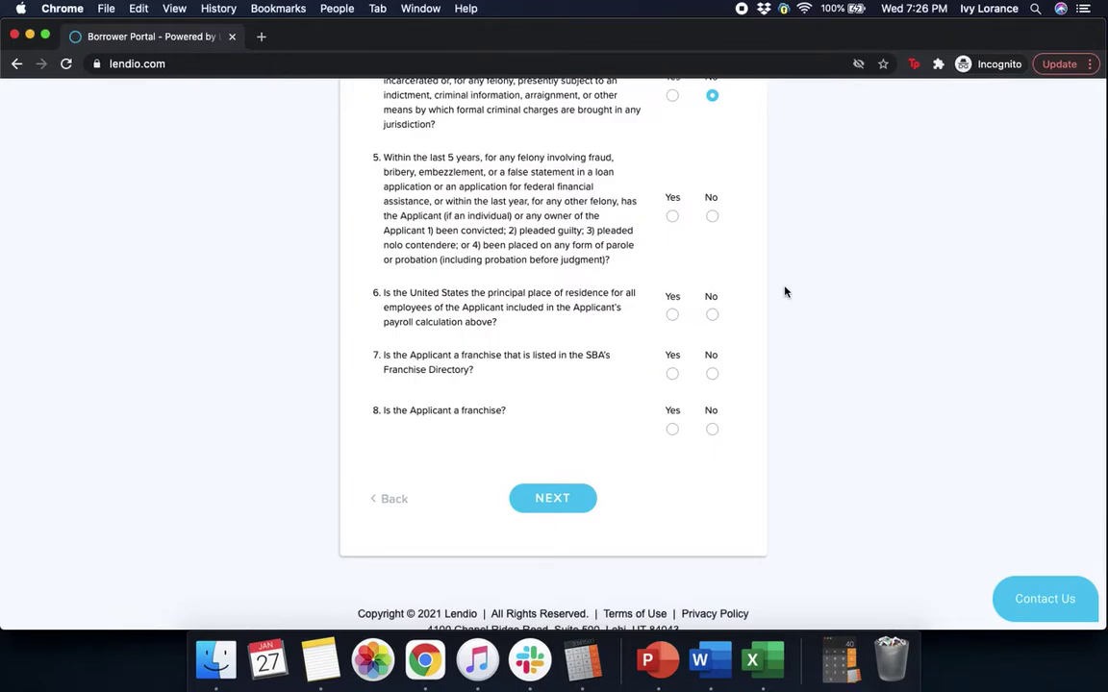
pyautogui.click(711, 216)
pyautogui.click(672, 314)
pyautogui.click(711, 375)
pyautogui.click(712, 429)
# - Submit the business answers and declare Yes to owning 20% or more, at 100%
pyautogui.click(545, 508)
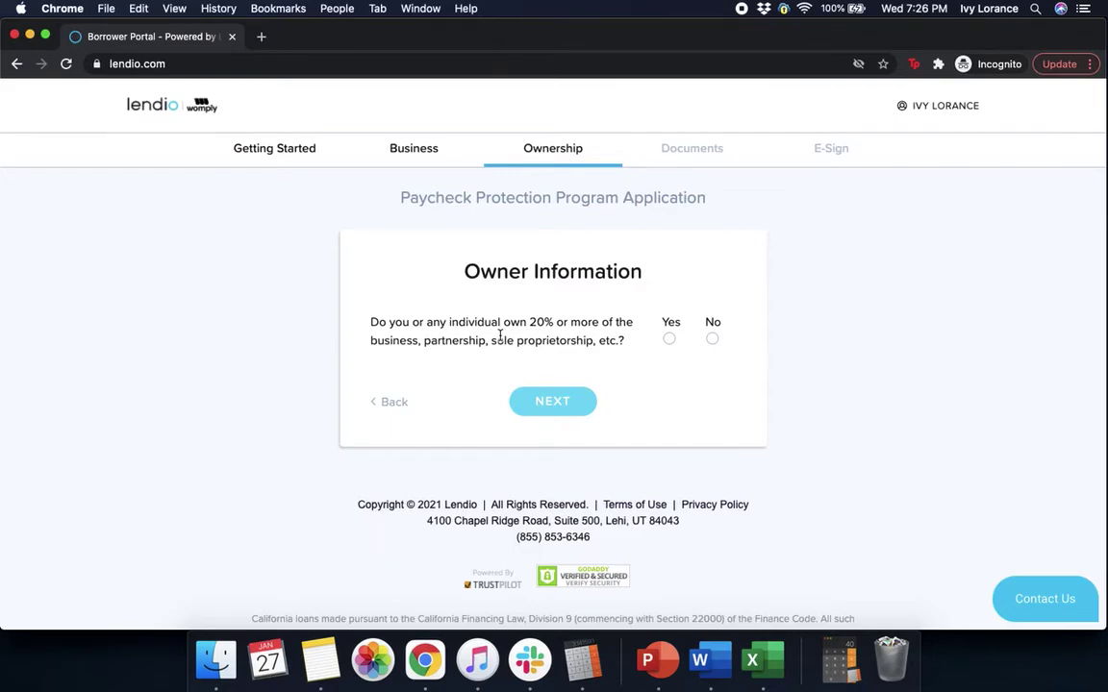
pyautogui.click(670, 340)
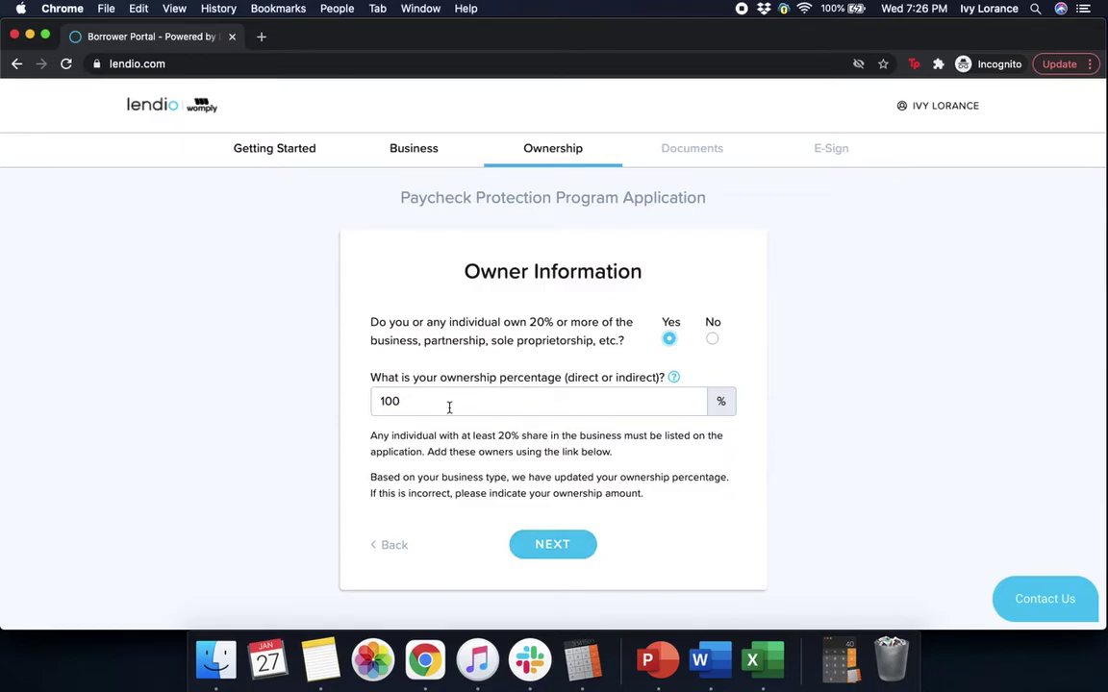
pyautogui.click(540, 545)
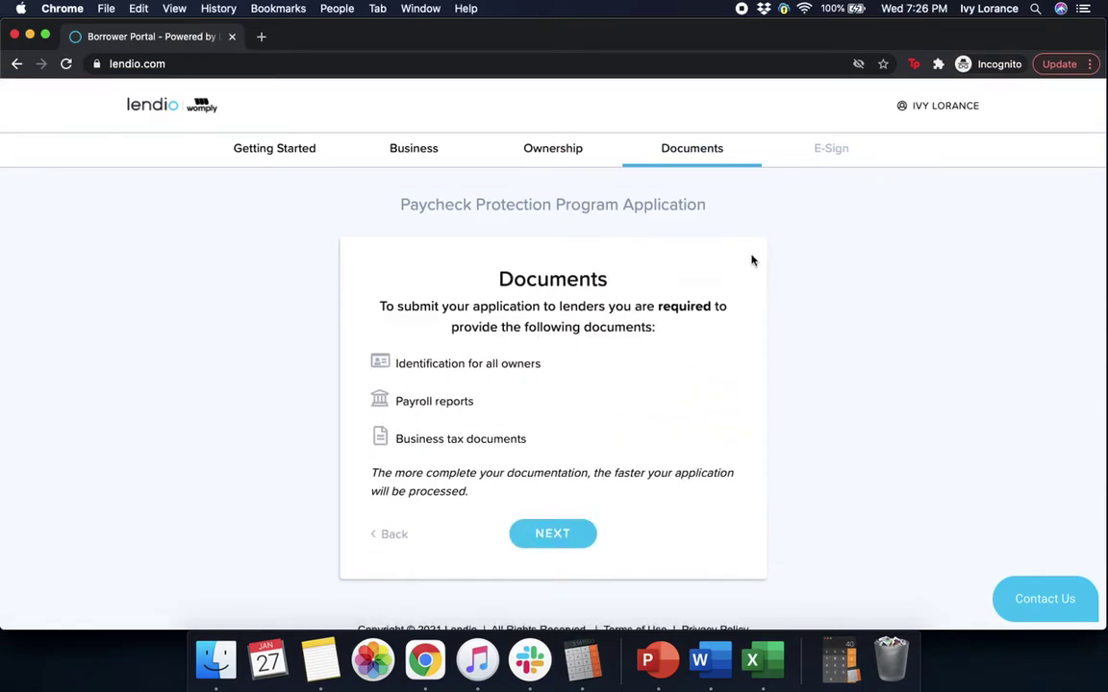
# - Upload the Drivers license file from Documents as both the ID front and ID back
pyautogui.click(547, 534)
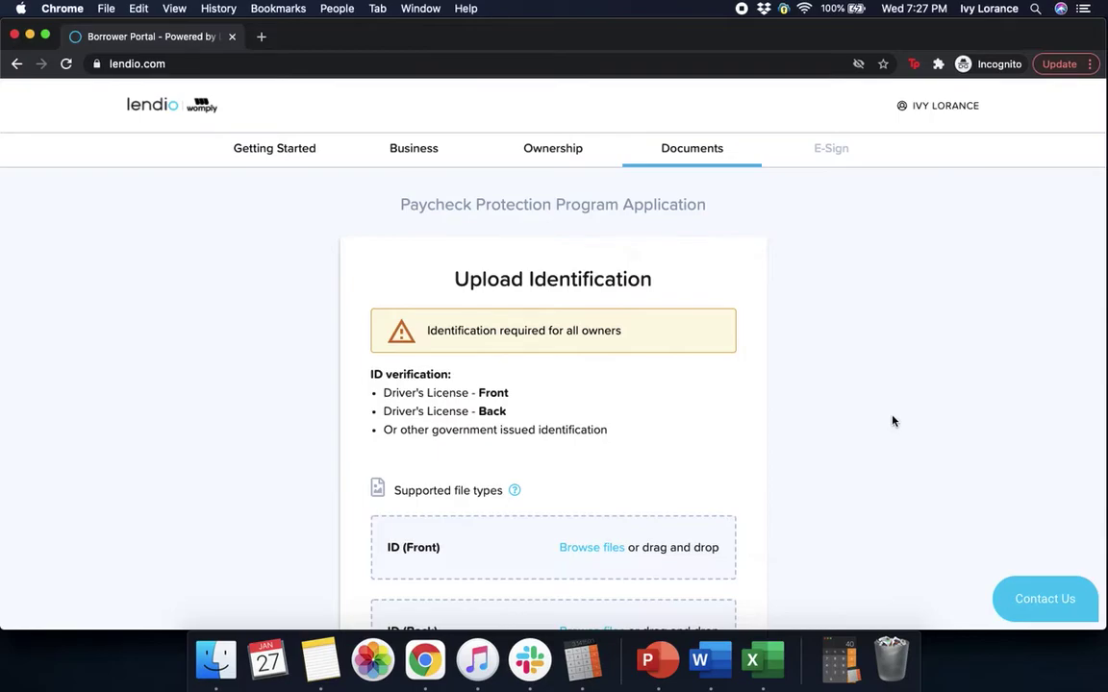
pyautogui.scroll(-5, 893, 422)
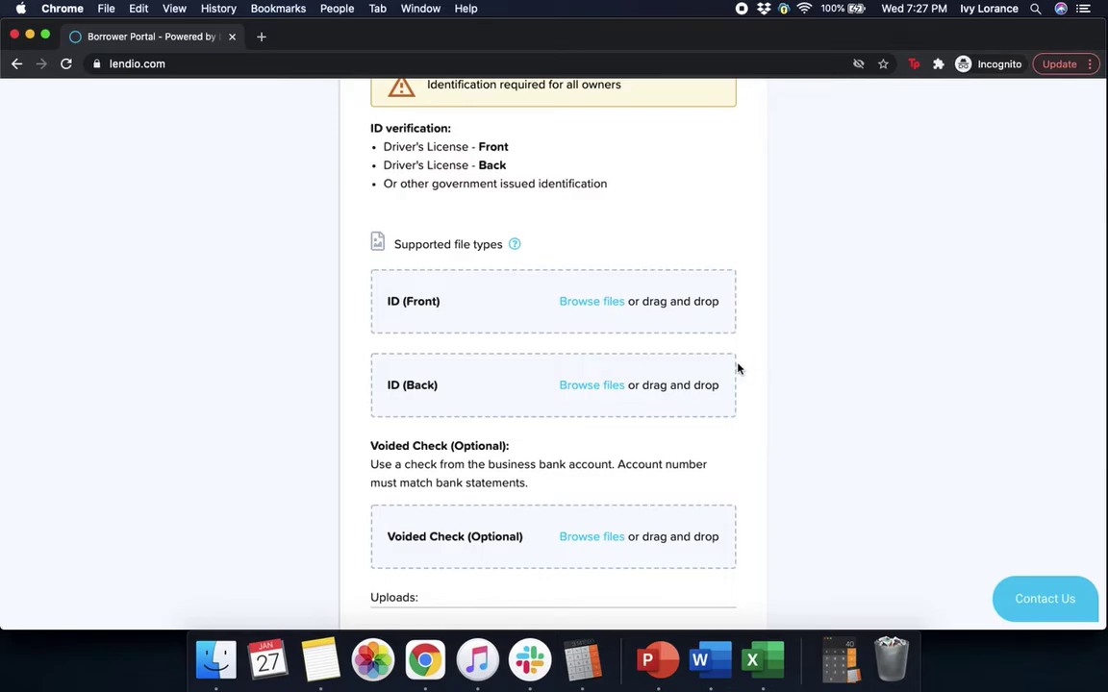
pyautogui.click(610, 312)
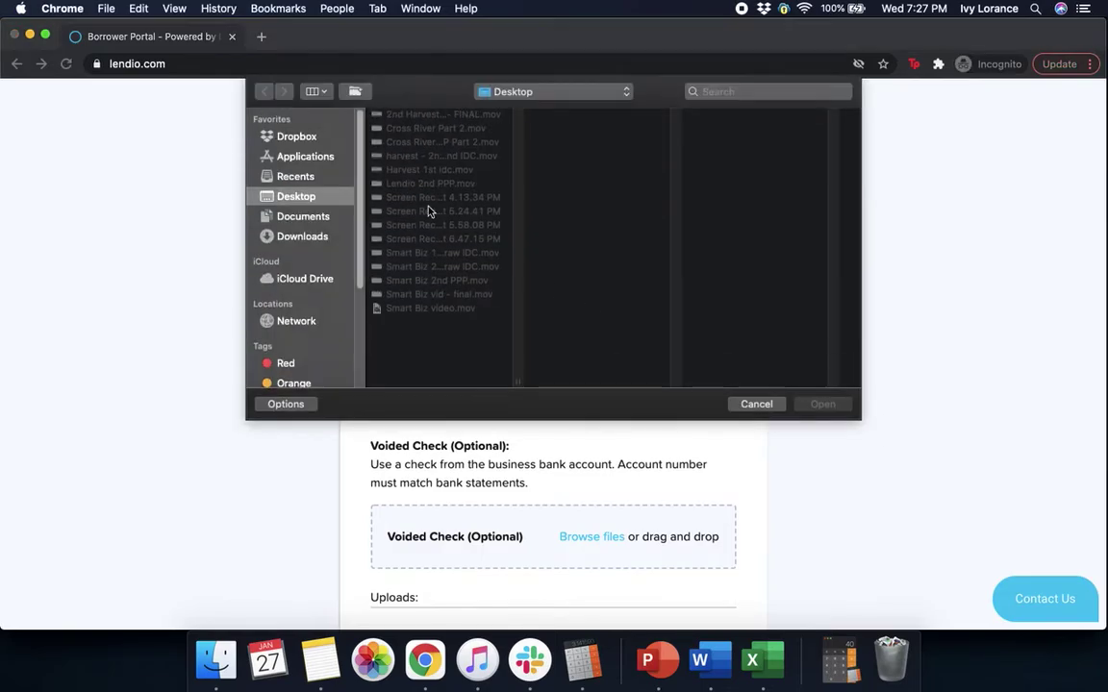
pyautogui.click(306, 216)
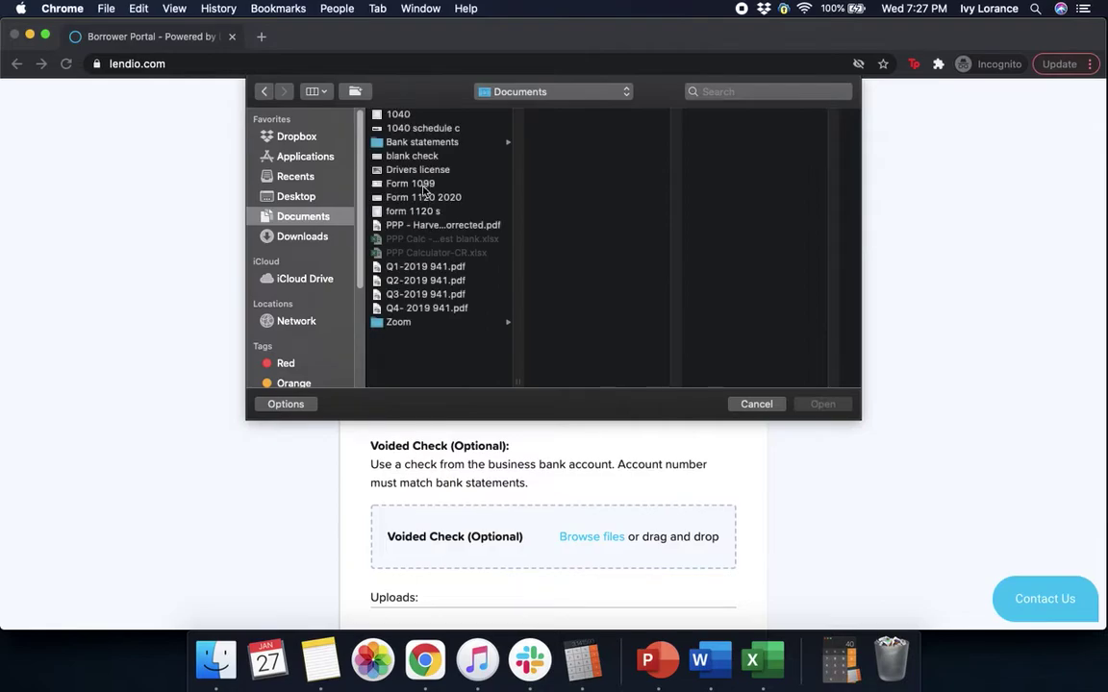
pyautogui.click(421, 170)
pyautogui.click(820, 404)
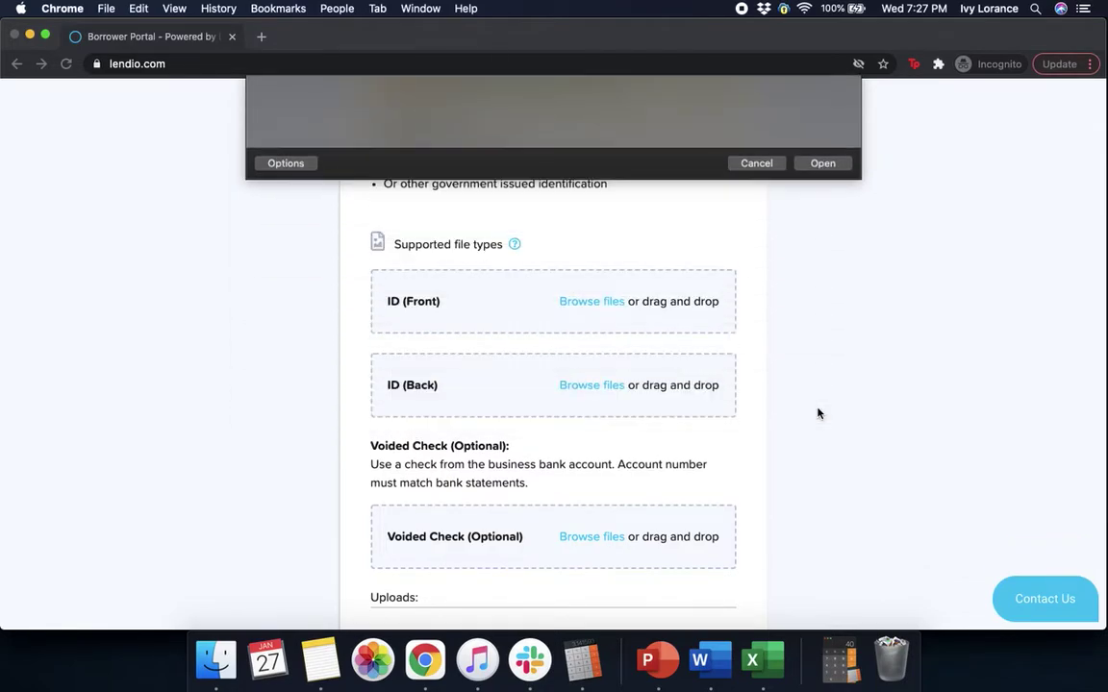
pyautogui.click(576, 405)
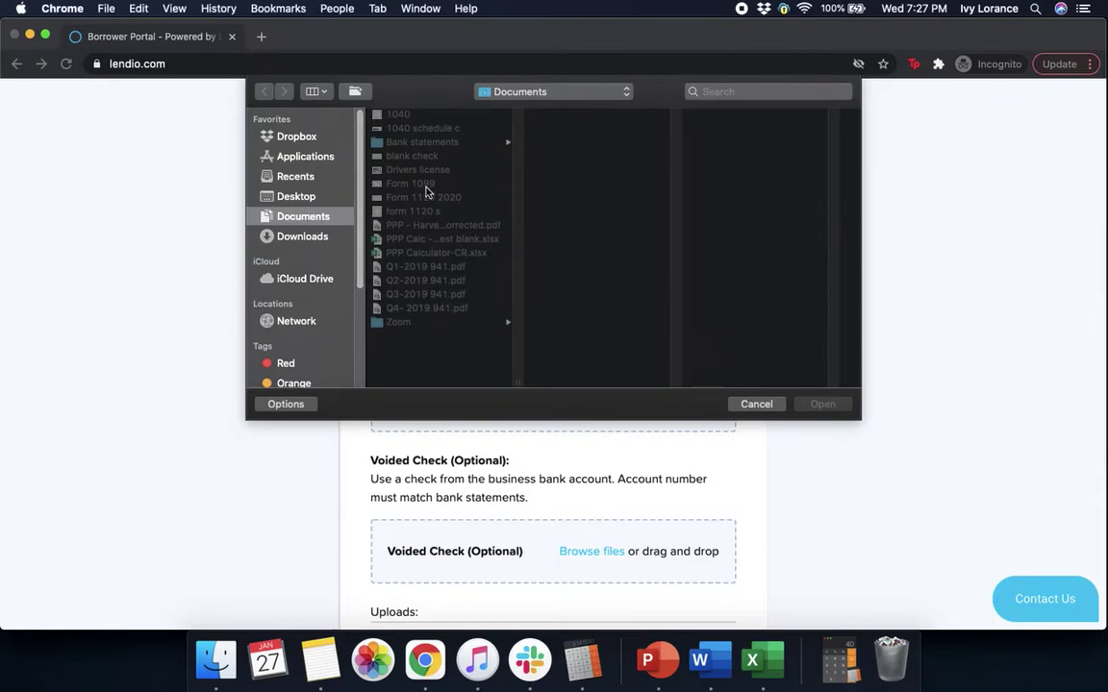
pyautogui.click(421, 171)
pyautogui.click(811, 404)
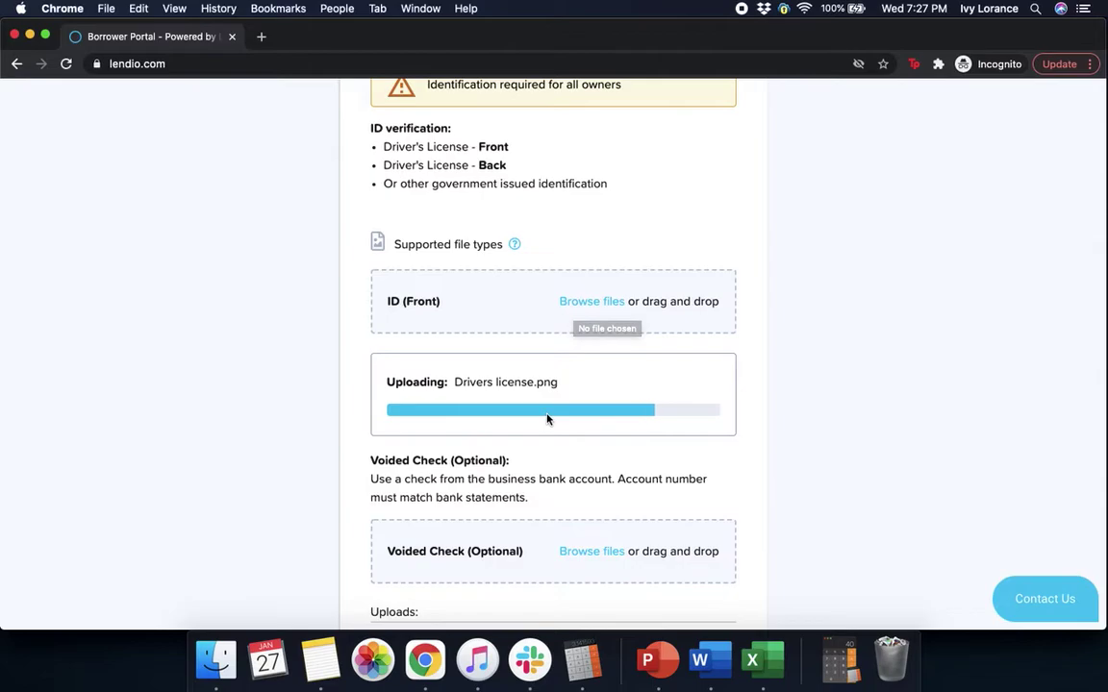
# - Upload the blank check image as the voided check and continue
pyautogui.scroll(-5, 818, 423)
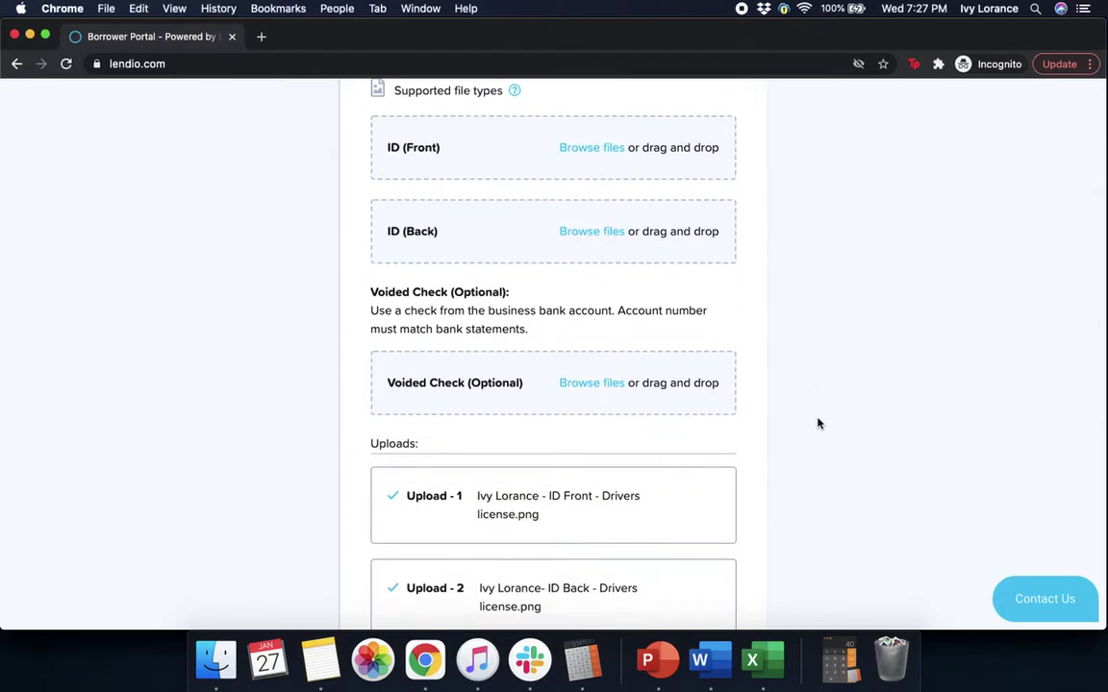
pyautogui.scroll(-3, 818, 423)
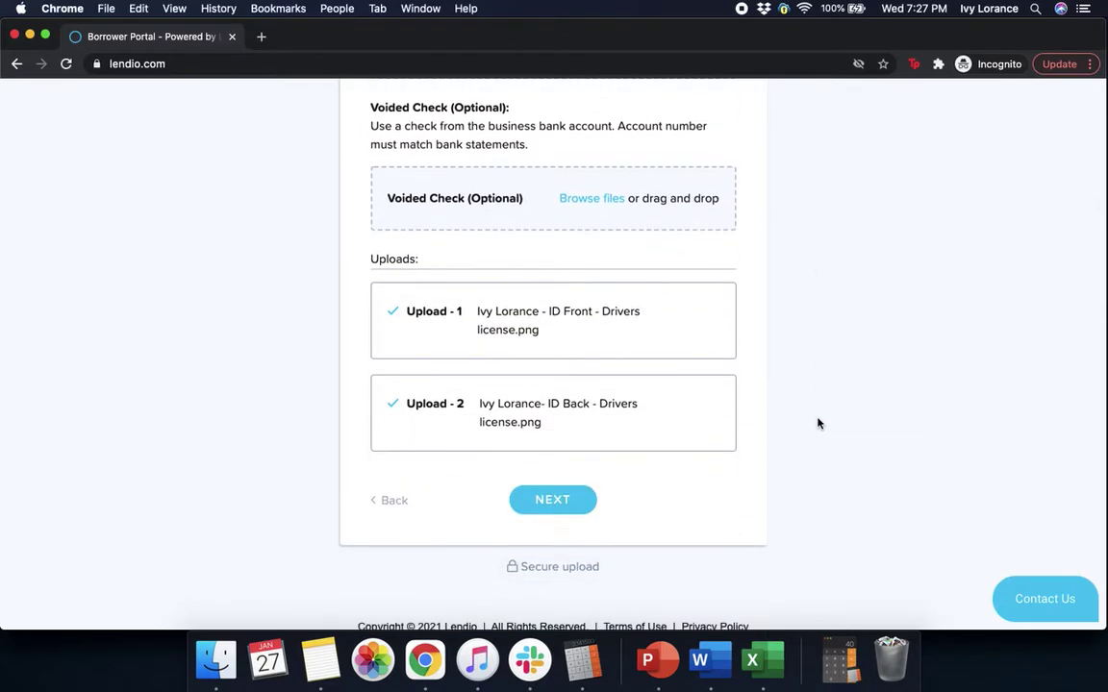
pyautogui.click(586, 202)
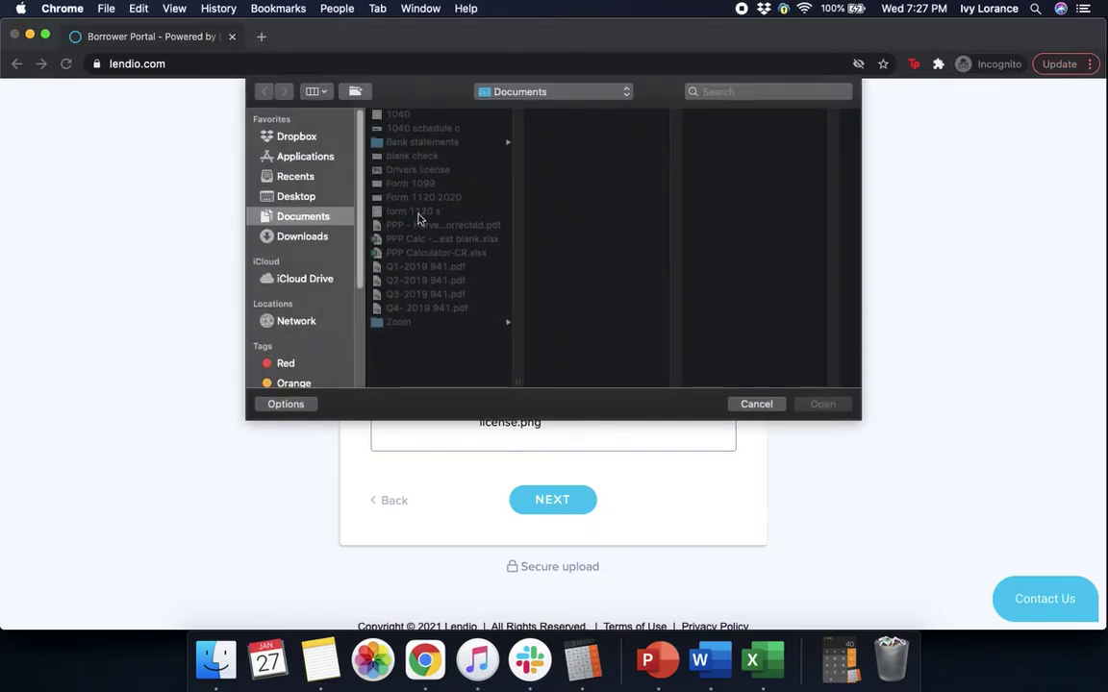
pyautogui.click(396, 153)
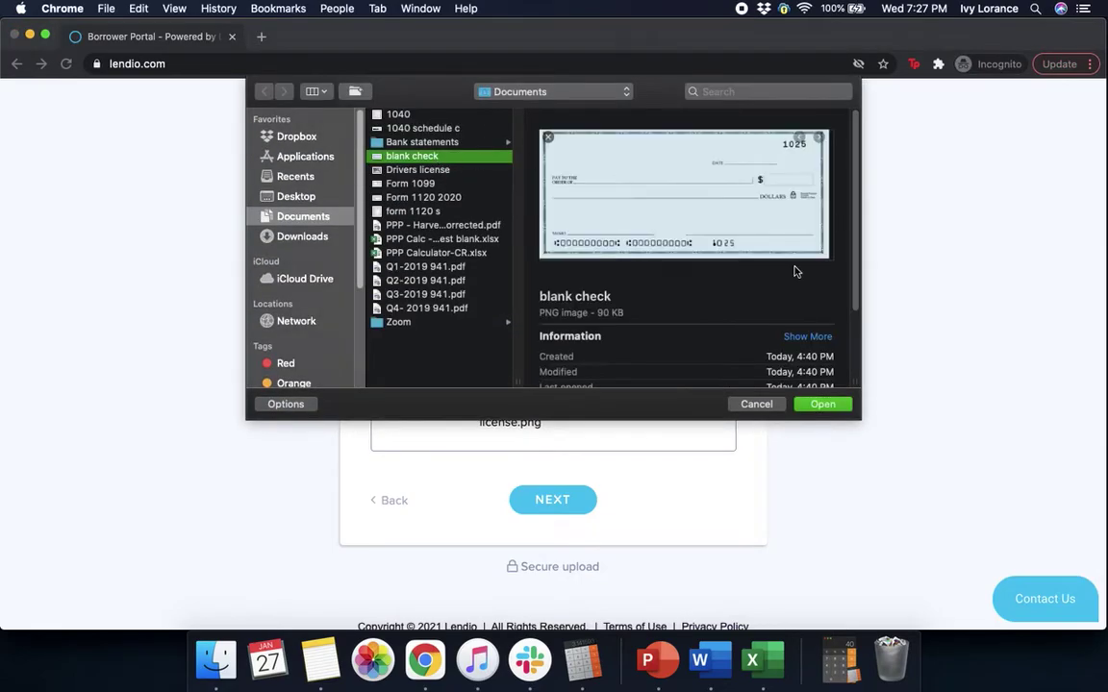
pyautogui.click(822, 405)
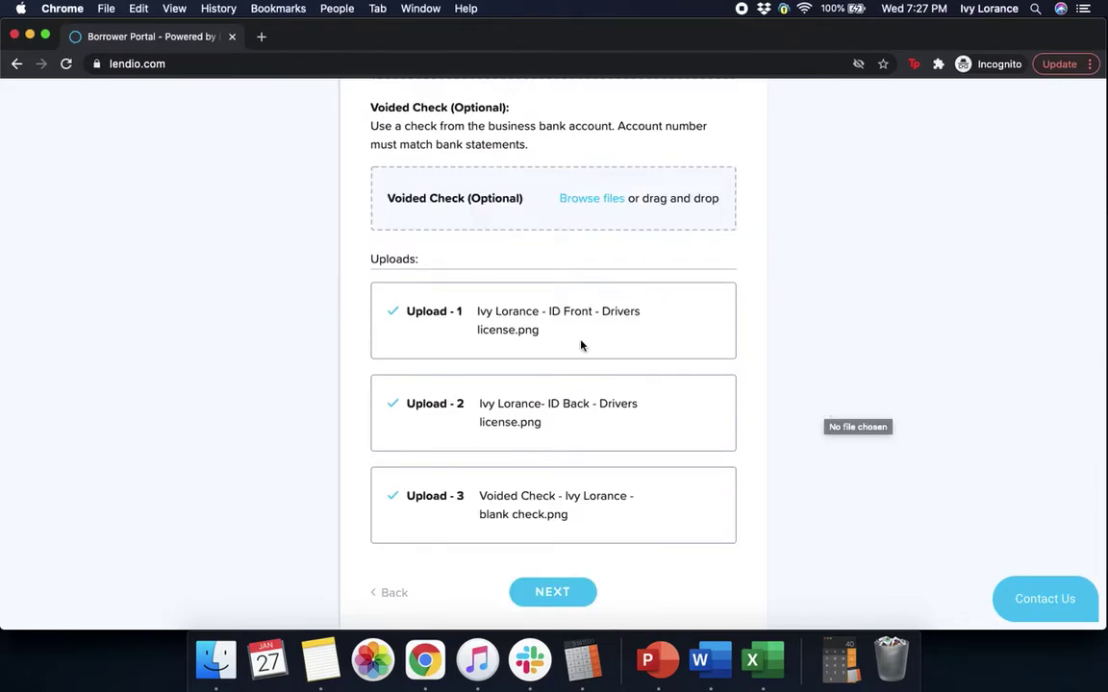
pyautogui.click(554, 593)
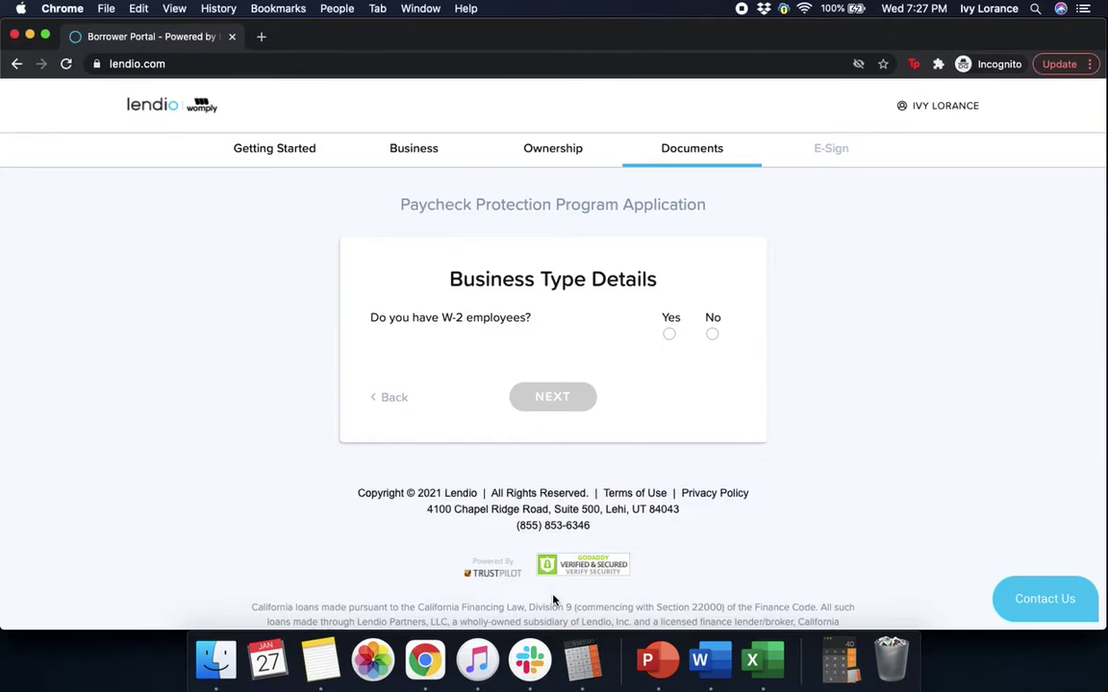
# - Answer the W-2 employees question and upload the 1040 file as the 2019 tax return
pyautogui.click(713, 334)
pyautogui.click(577, 395)
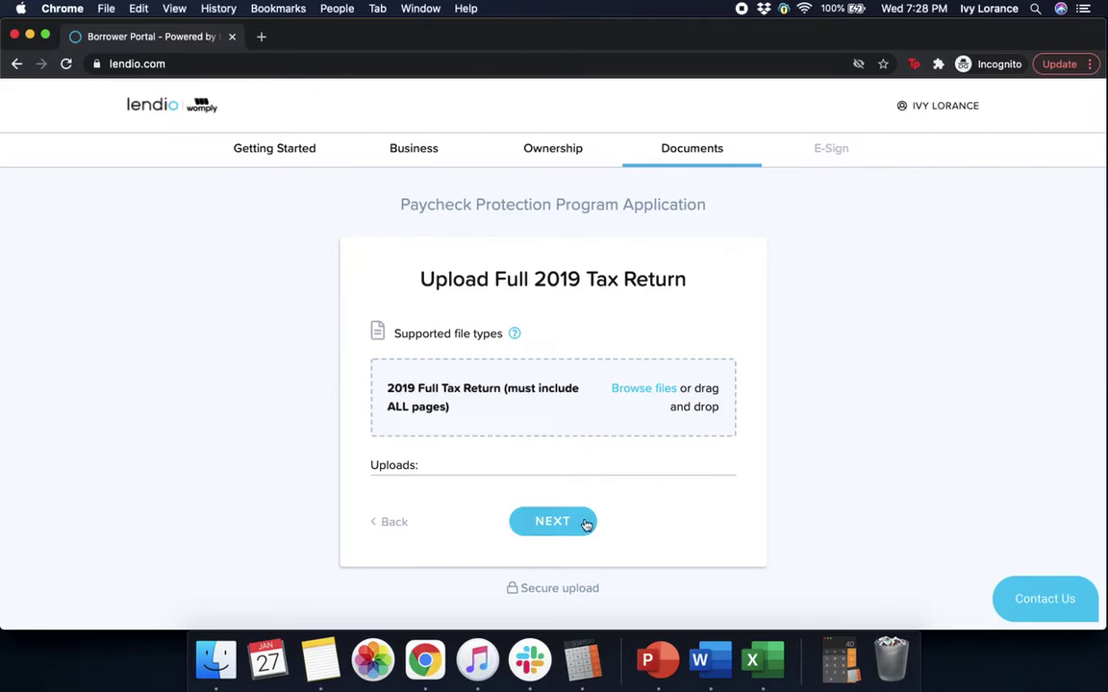
pyautogui.click(636, 391)
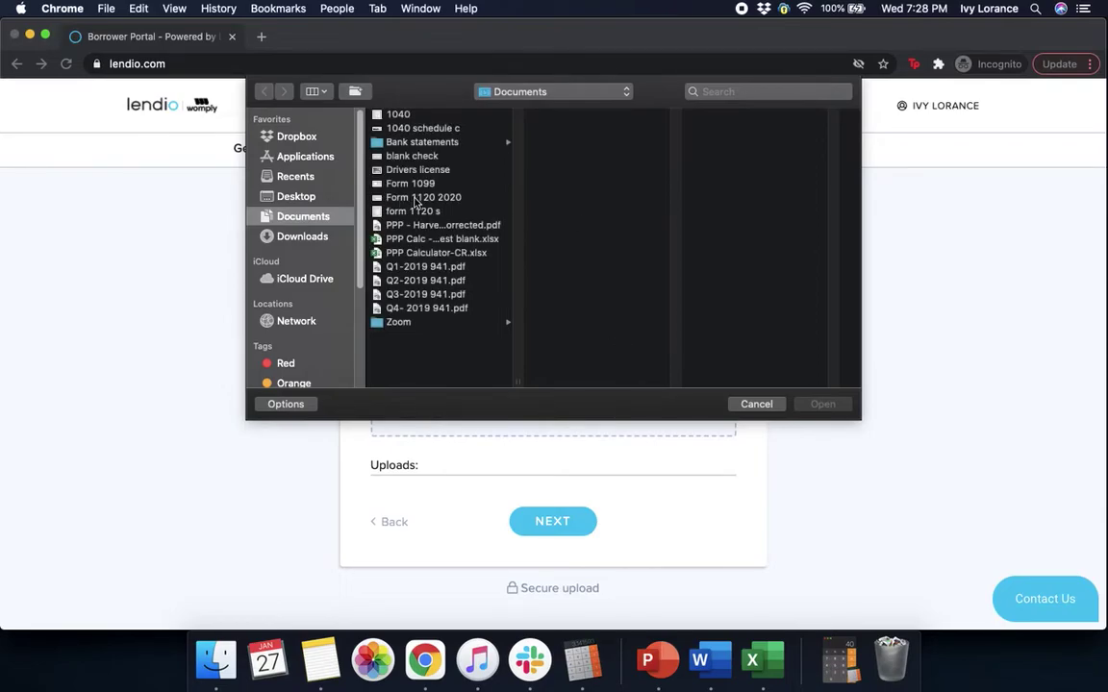
pyautogui.click(398, 115)
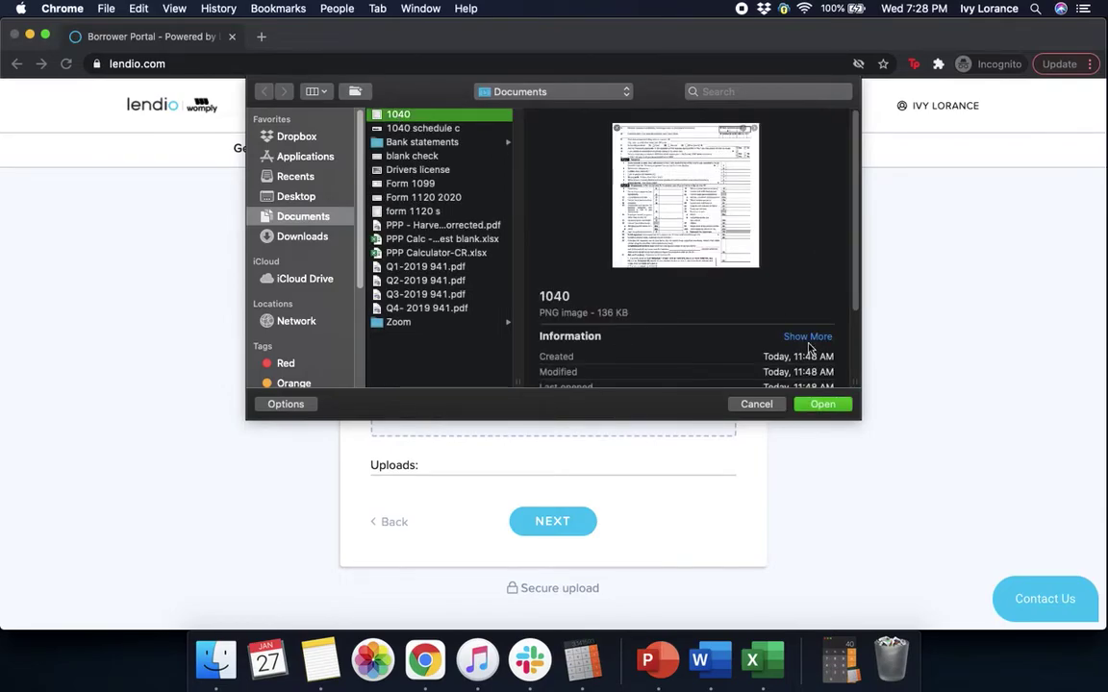
pyautogui.click(831, 405)
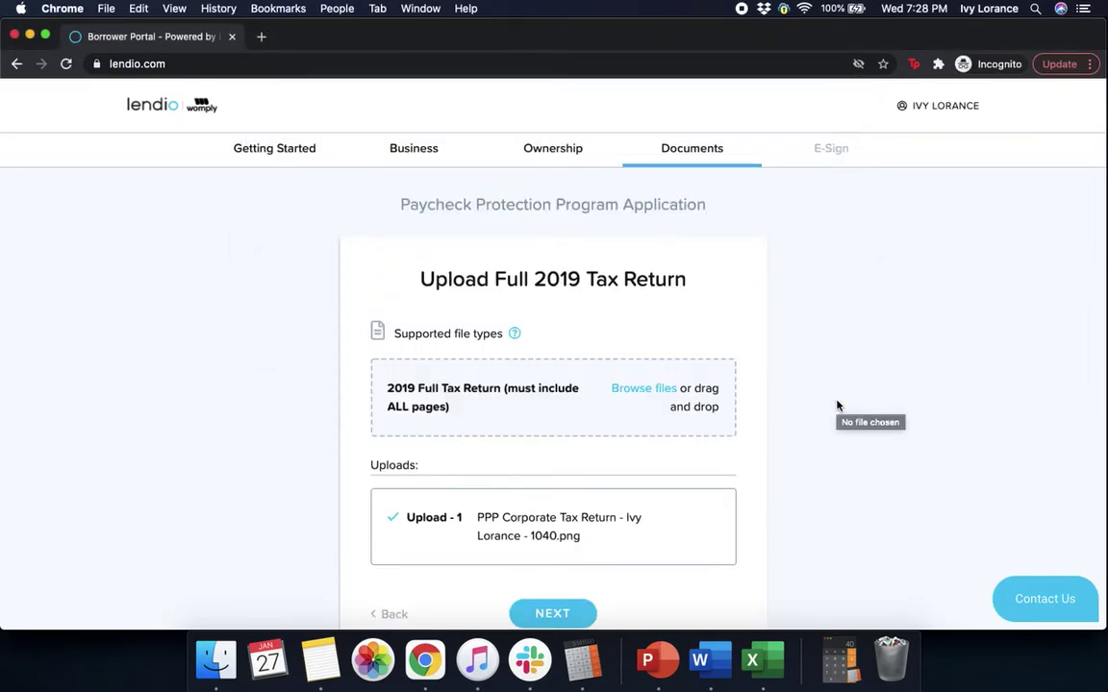
pyautogui.scroll(-5, 788, 553)
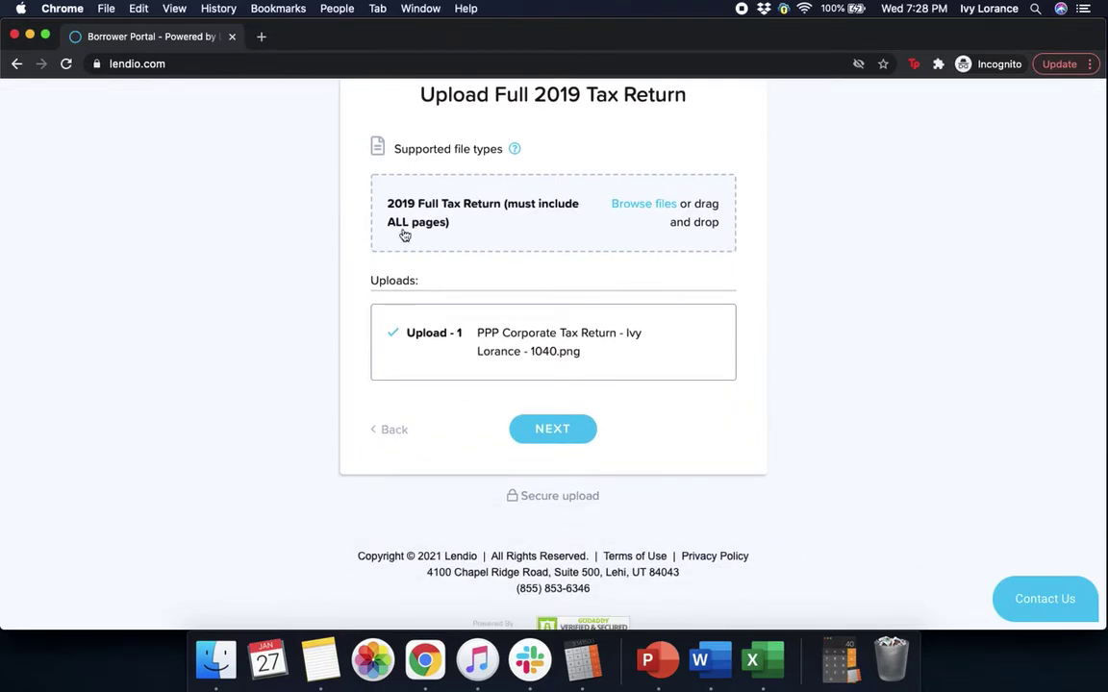
pyautogui.click(536, 438)
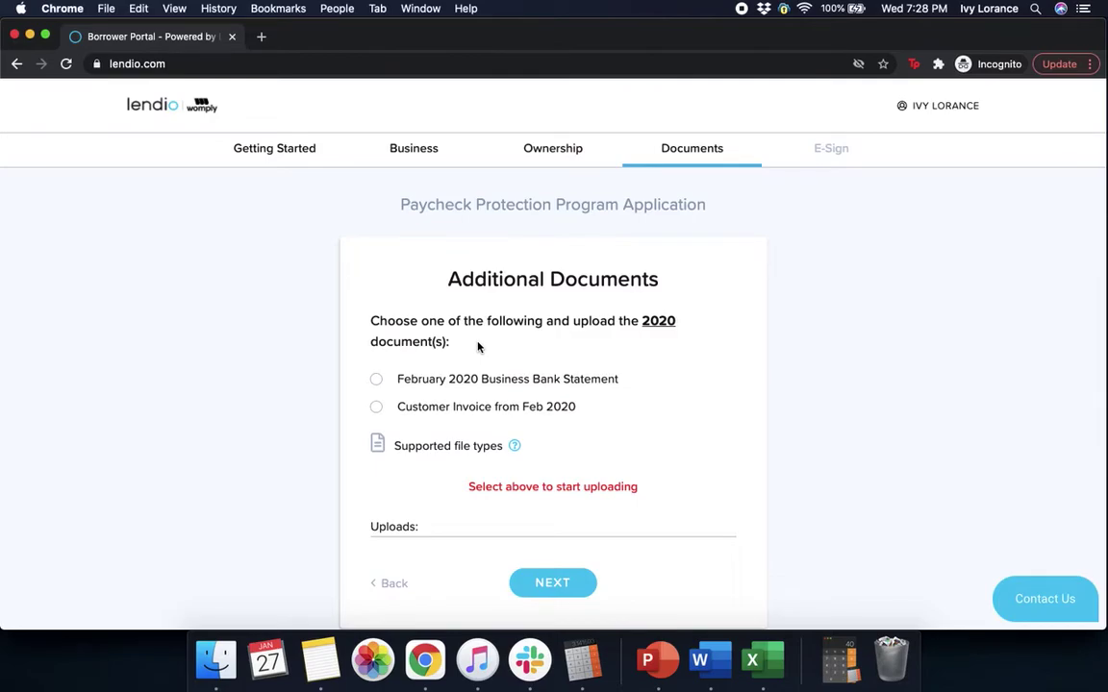
# - Upload 'bank statement feb 2020' from the Bank statements folder as the February 2020 document, then continue
pyautogui.click(376, 380)
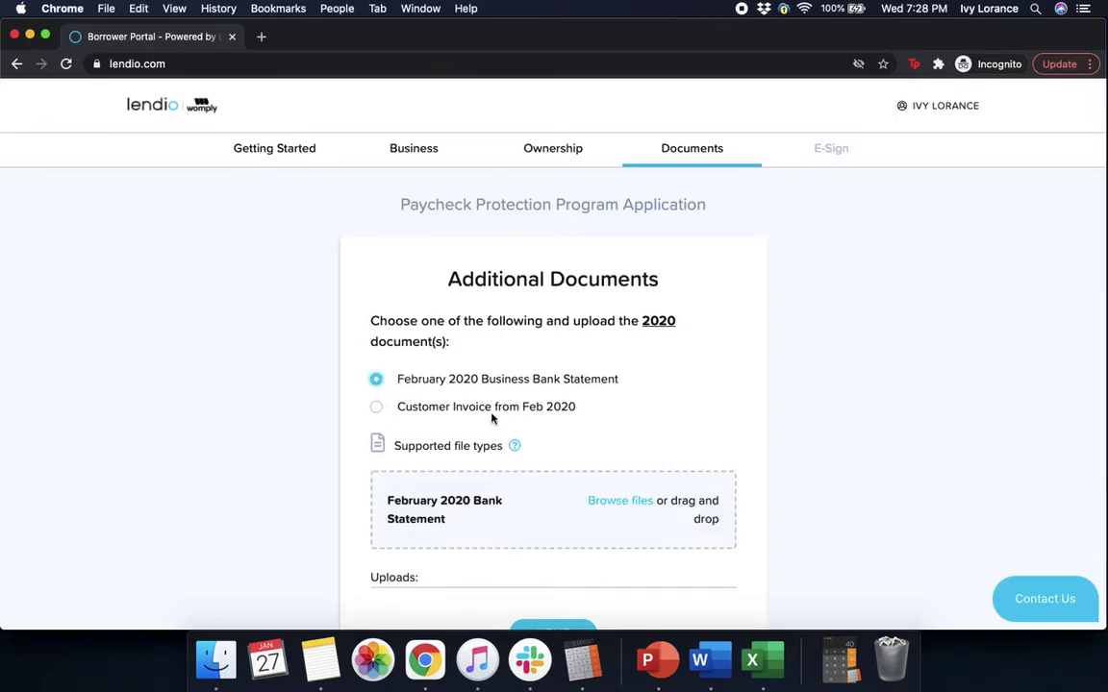
pyautogui.scroll(-3, 906, 415)
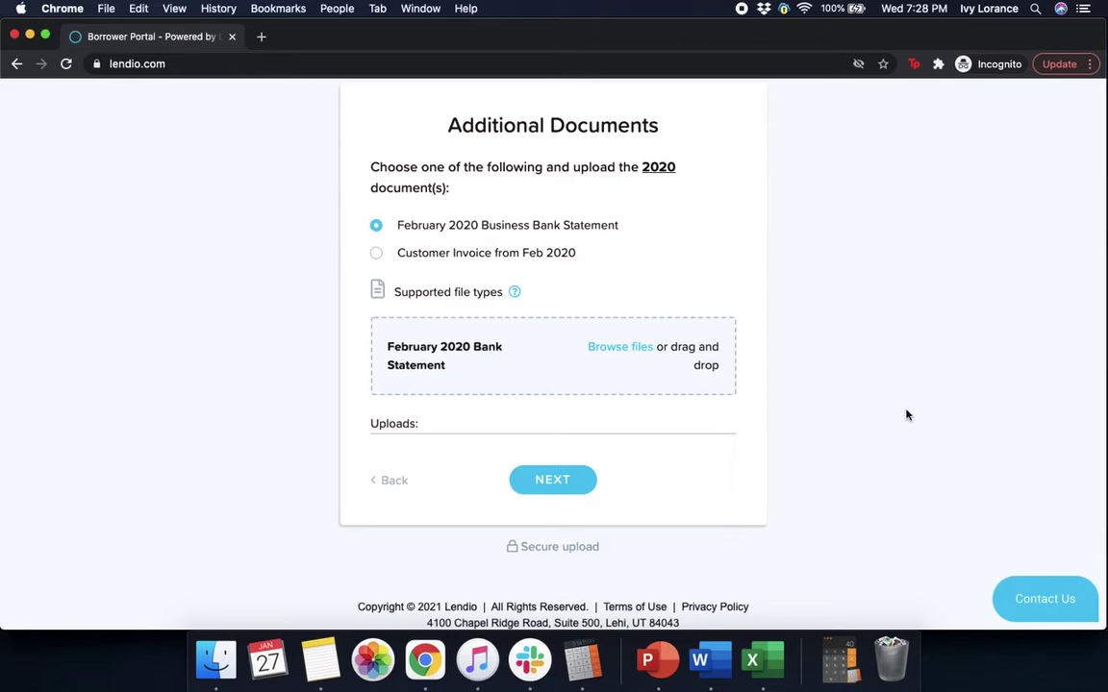
pyautogui.click(636, 355)
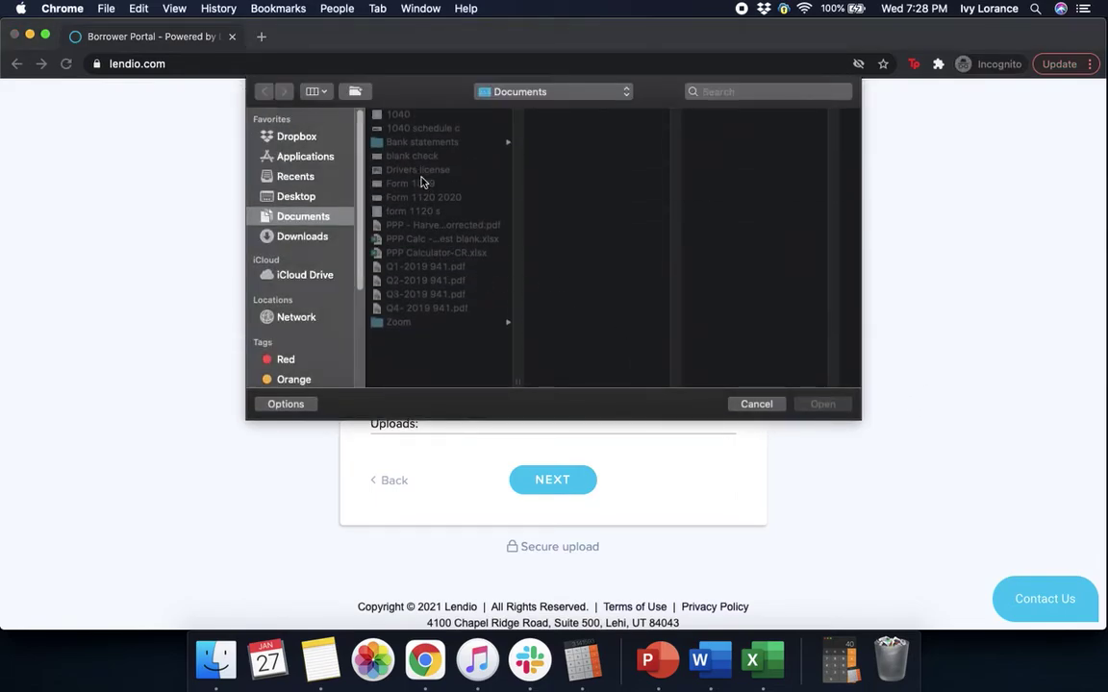
pyautogui.click(420, 141)
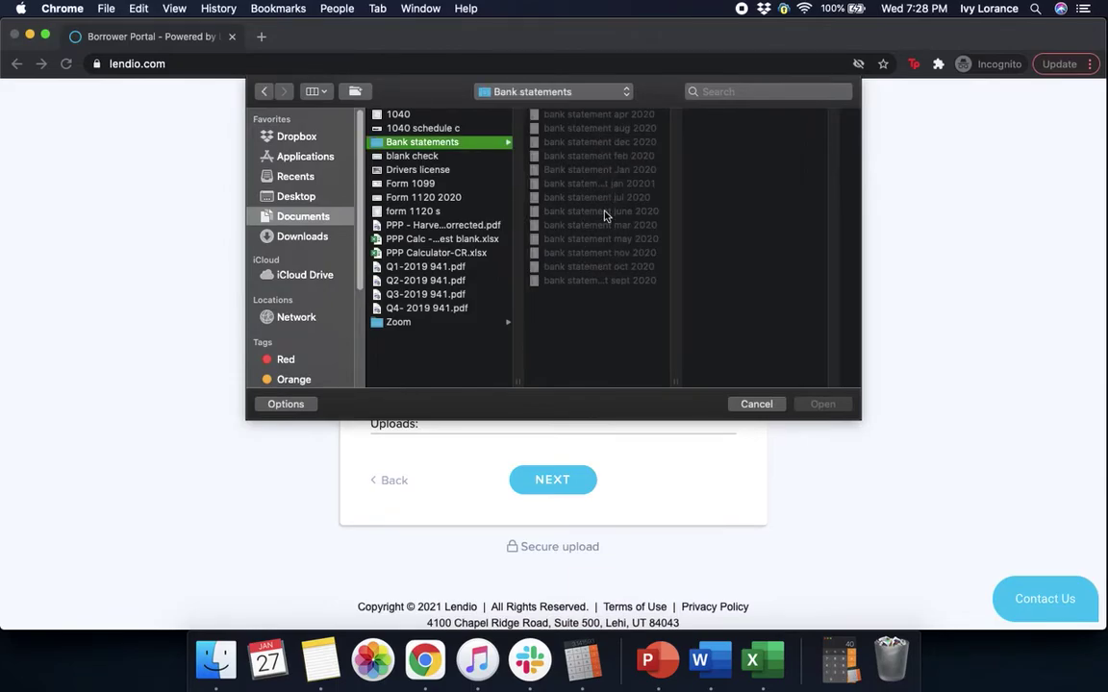
pyautogui.click(595, 157)
pyautogui.click(824, 405)
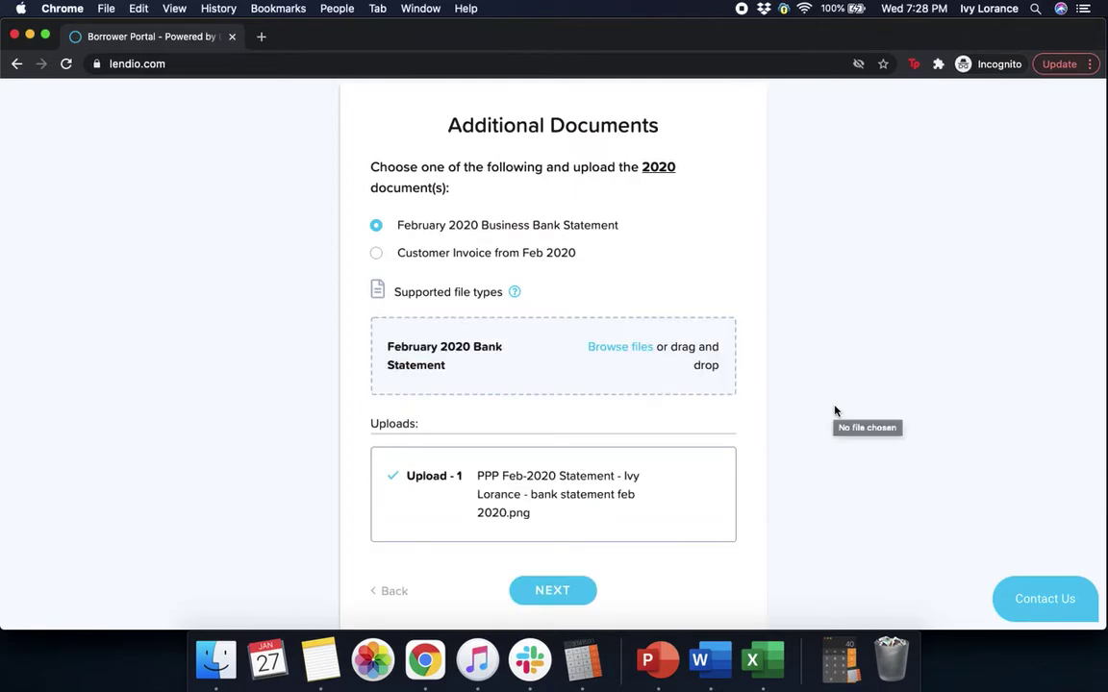
pyautogui.click(571, 590)
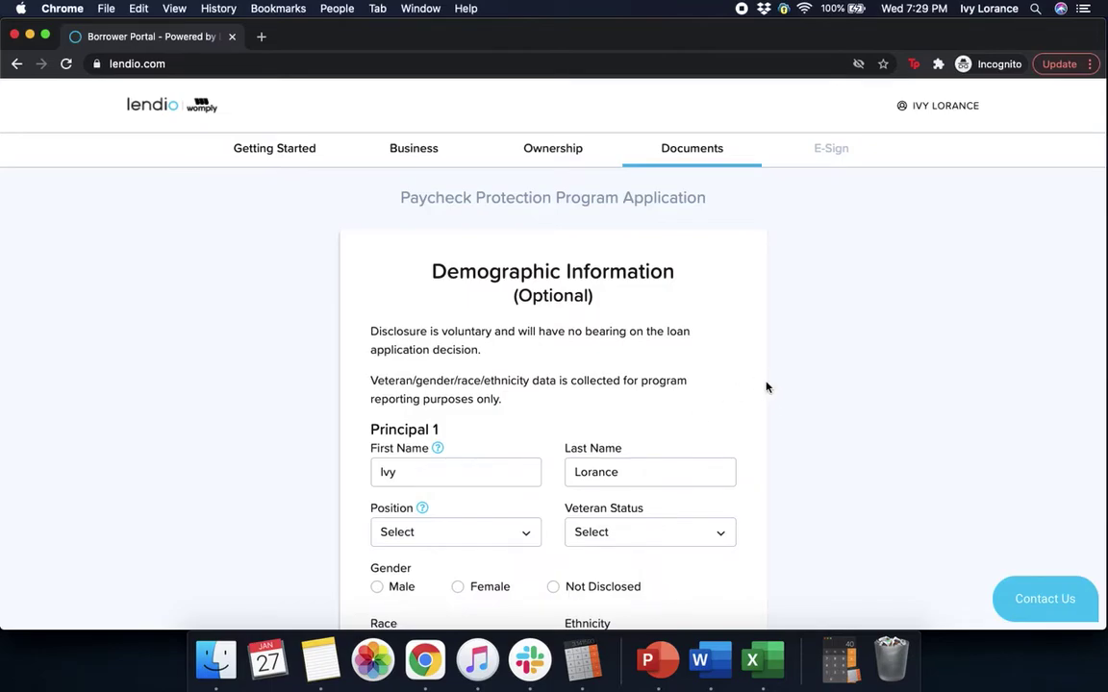
# - Set the principal's position to Independent Contractor and veteran status to Non-Veteran
pyautogui.scroll(-5, 766, 387)
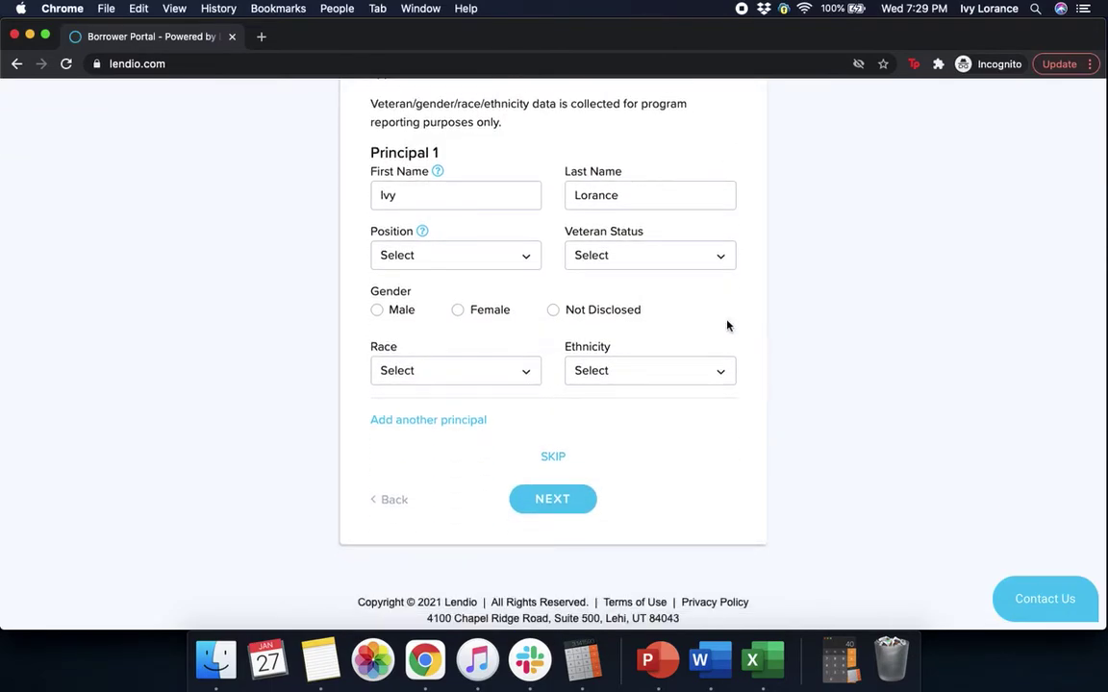
pyautogui.click(458, 256)
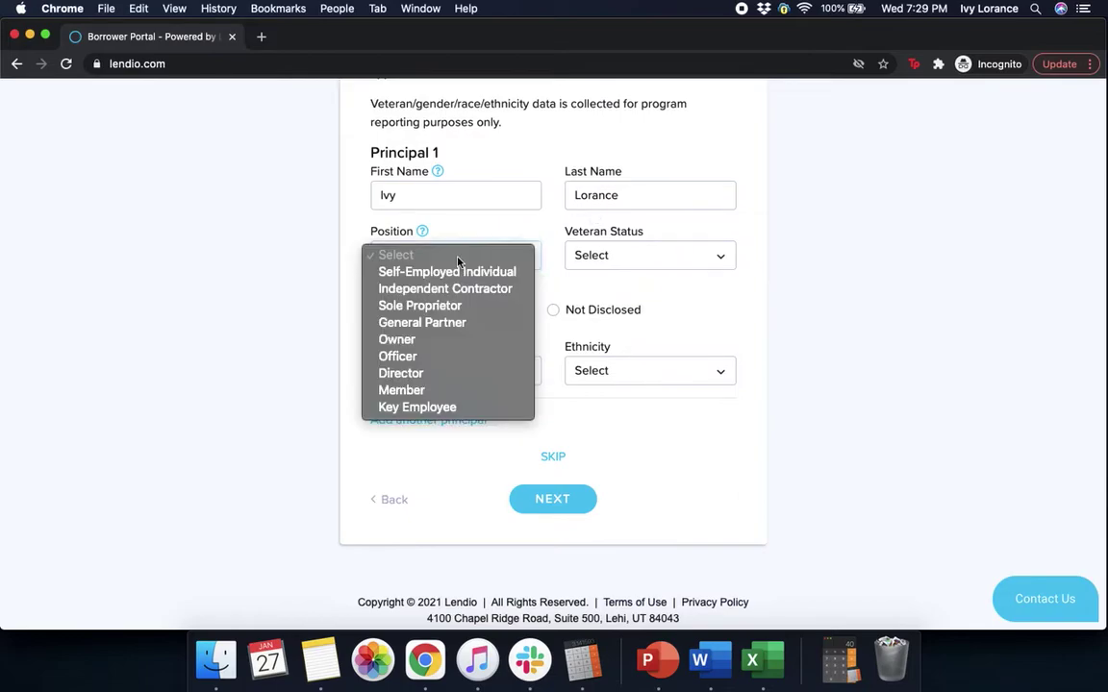
pyautogui.click(411, 340)
pyautogui.click(653, 254)
pyautogui.click(470, 258)
pyautogui.click(475, 257)
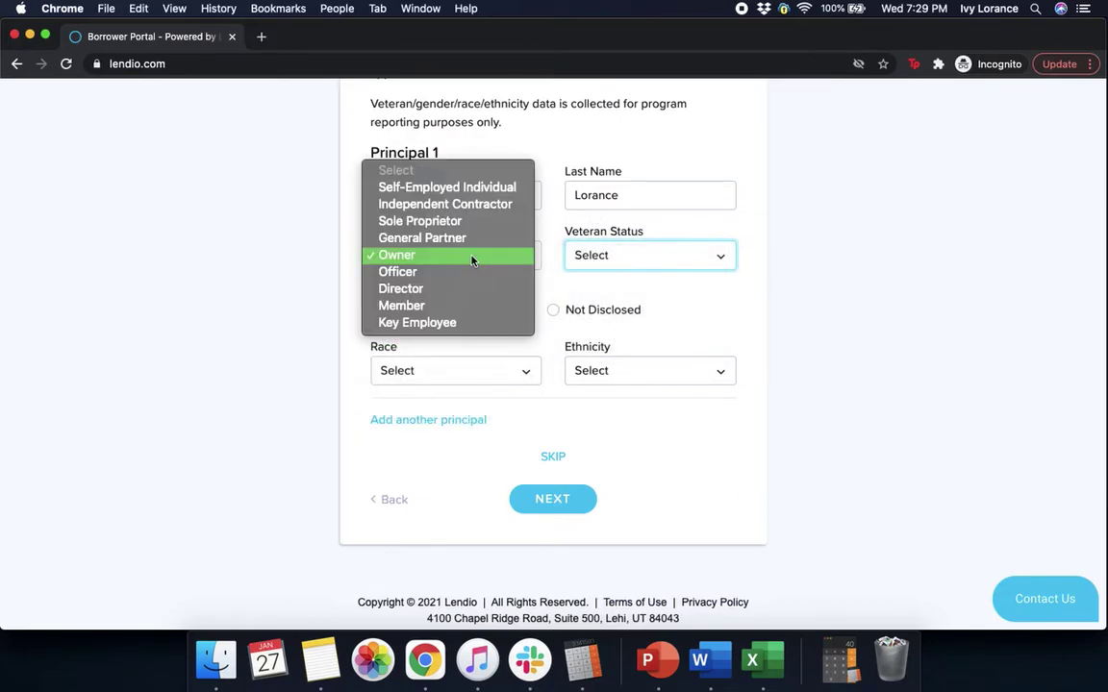
pyautogui.click(460, 206)
pyautogui.click(660, 254)
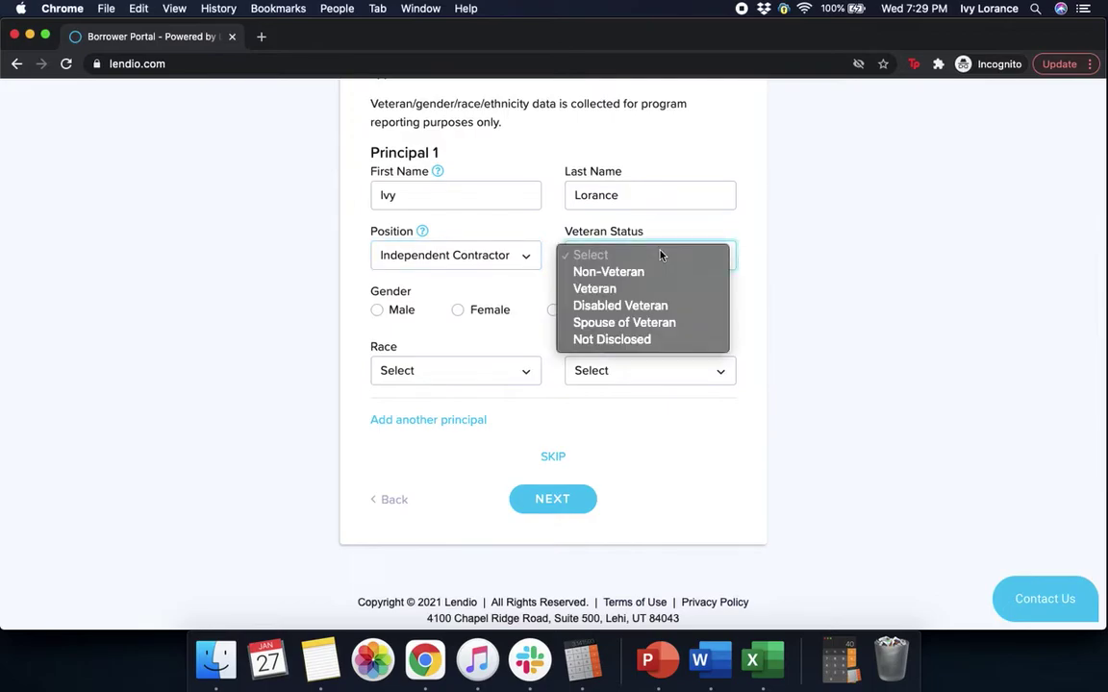
pyautogui.click(628, 289)
pyautogui.click(634, 255)
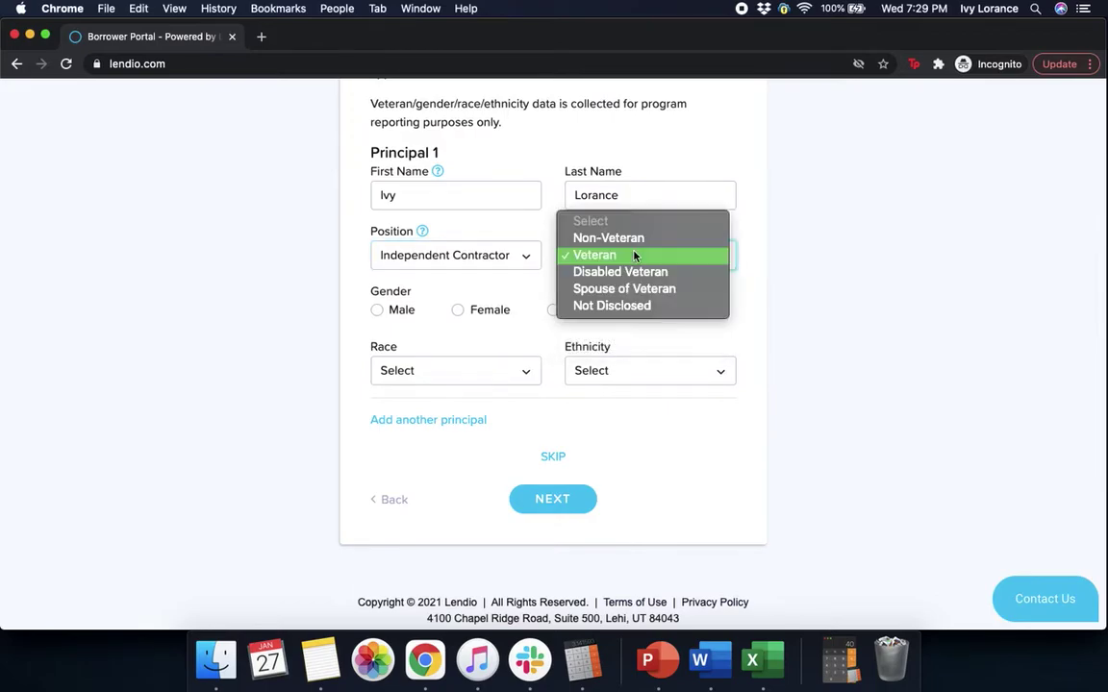
pyautogui.click(625, 238)
# - Select gender Female, race White and ethnicity Not Hispanic or Latino, then continue to Sign and Consent
pyautogui.click(458, 311)
pyautogui.click(414, 363)
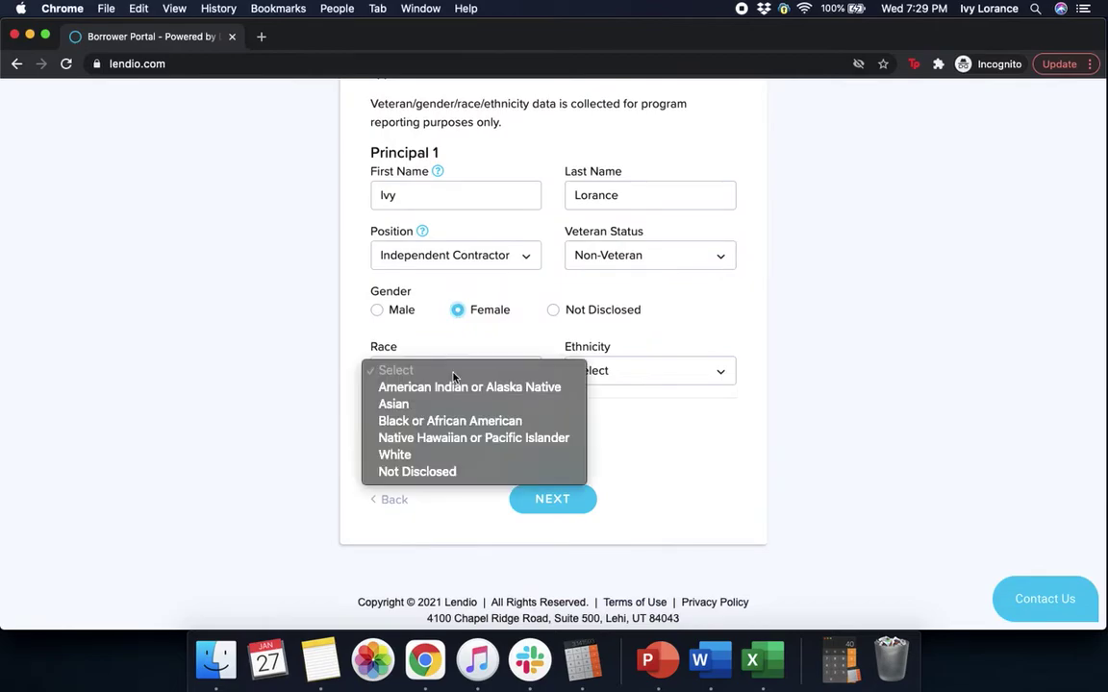
pyautogui.click(427, 456)
pyautogui.click(588, 369)
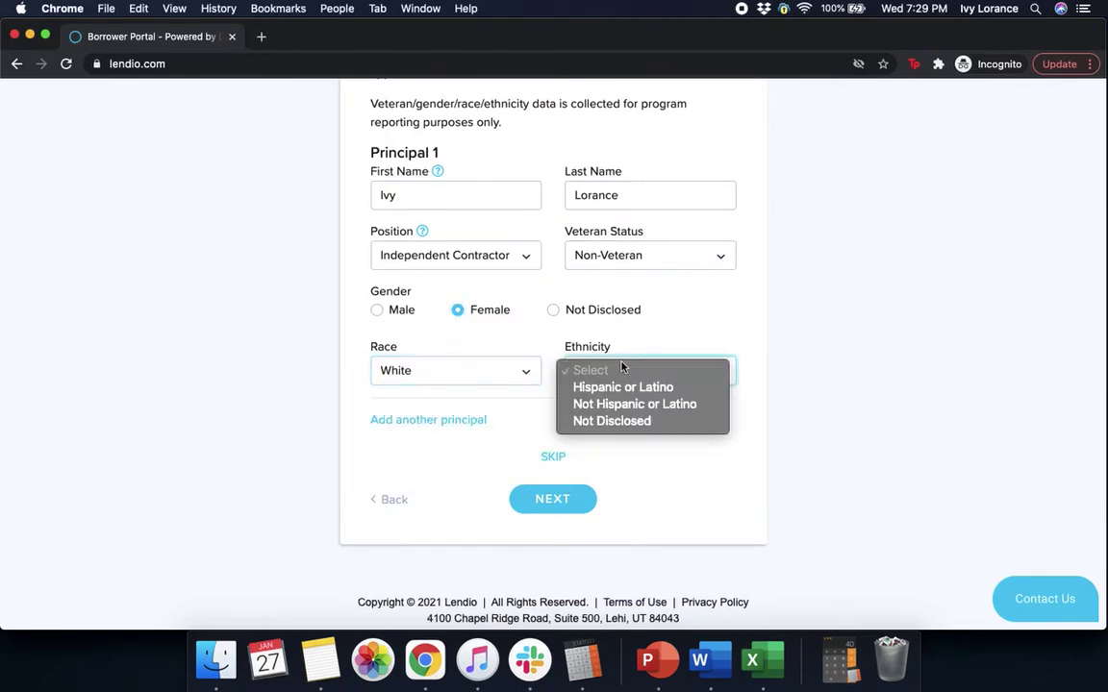
pyautogui.click(620, 413)
pyautogui.click(559, 509)
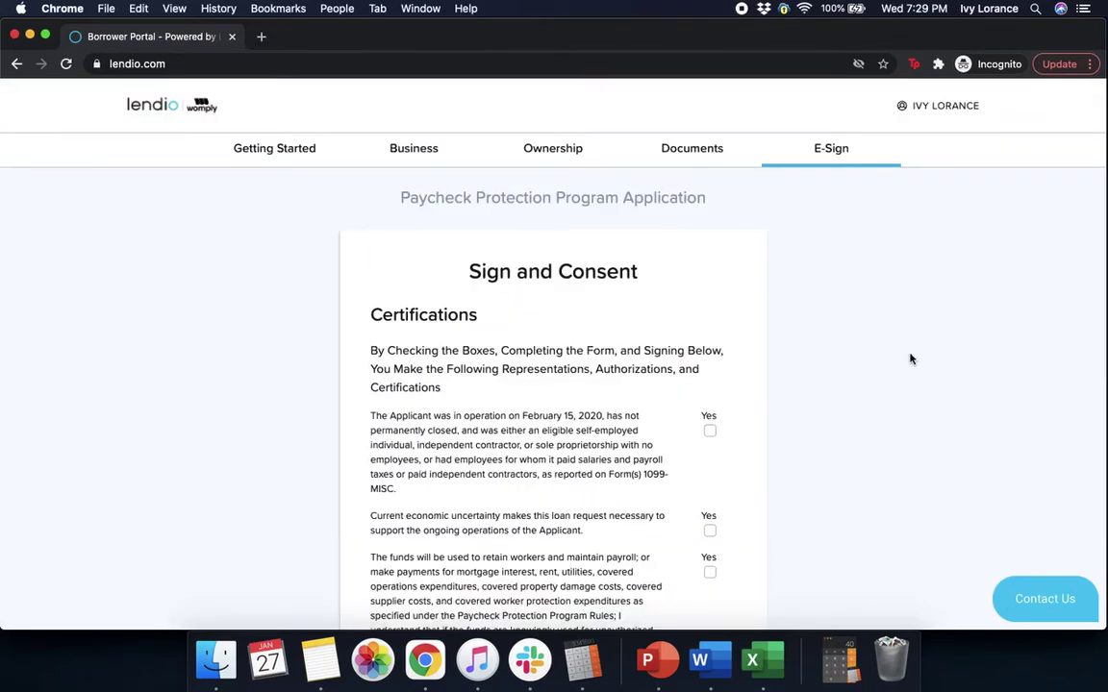
# - Check Yes for the operating-date, necessity, fund-use, forgiveness, single-PPP-loan and Shuttered Venue certifications
pyautogui.scroll(-5, 911, 359)
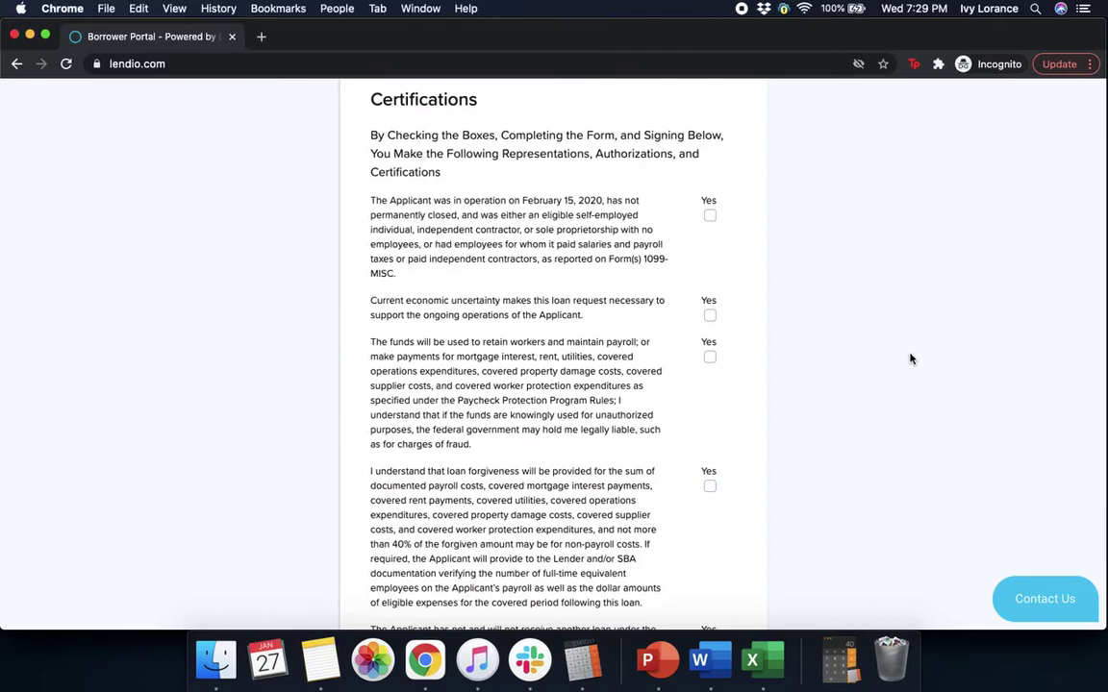
pyautogui.click(710, 215)
pyautogui.click(710, 316)
pyautogui.click(709, 358)
pyautogui.scroll(-7, 781, 408)
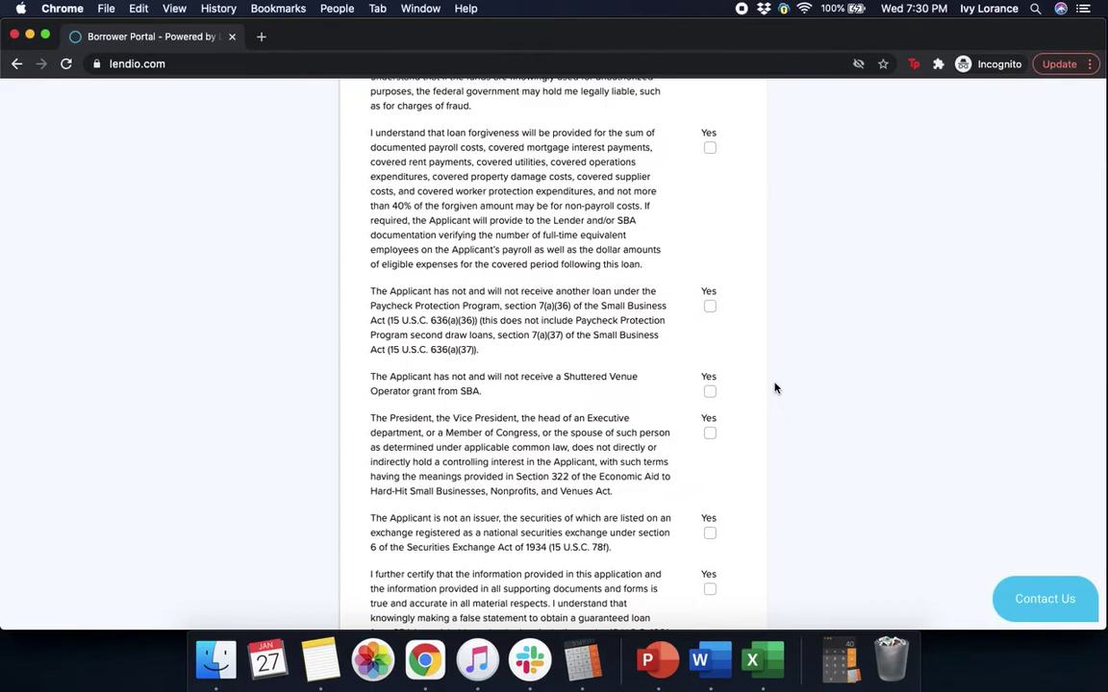
pyautogui.click(711, 148)
pyautogui.click(710, 306)
pyautogui.click(711, 392)
# - Check Yes for the officials-control, securities-issuer and information-accuracy certifications
pyautogui.scroll(-6, 811, 440)
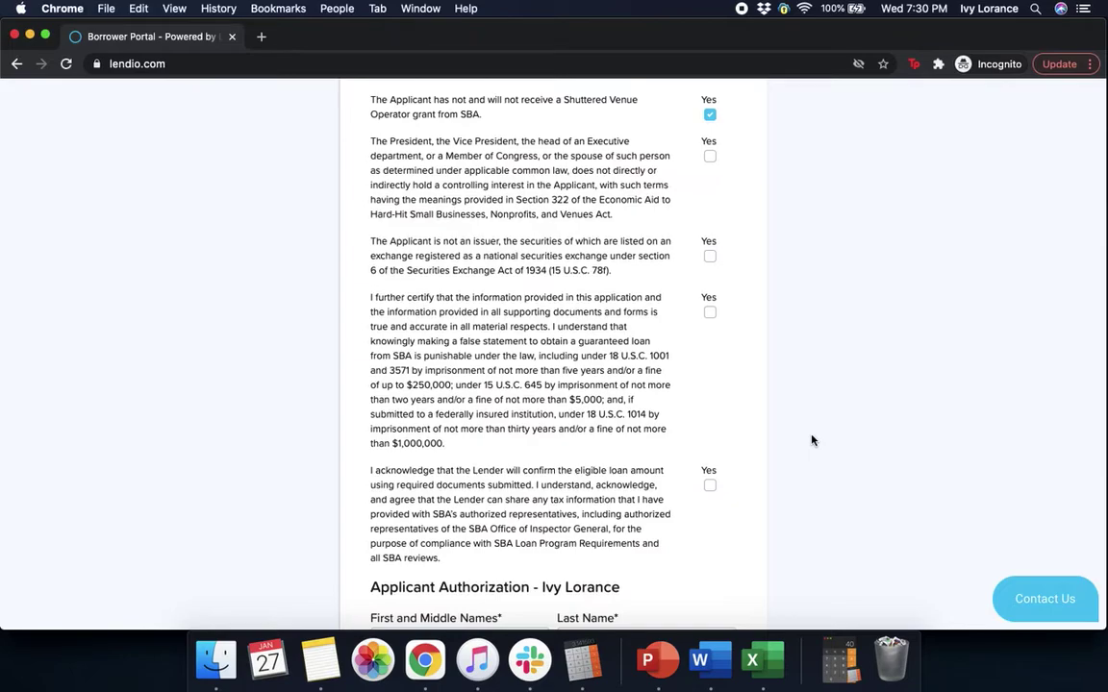
pyautogui.click(710, 157)
pyautogui.click(709, 257)
pyautogui.click(708, 313)
pyautogui.scroll(-4, 735, 413)
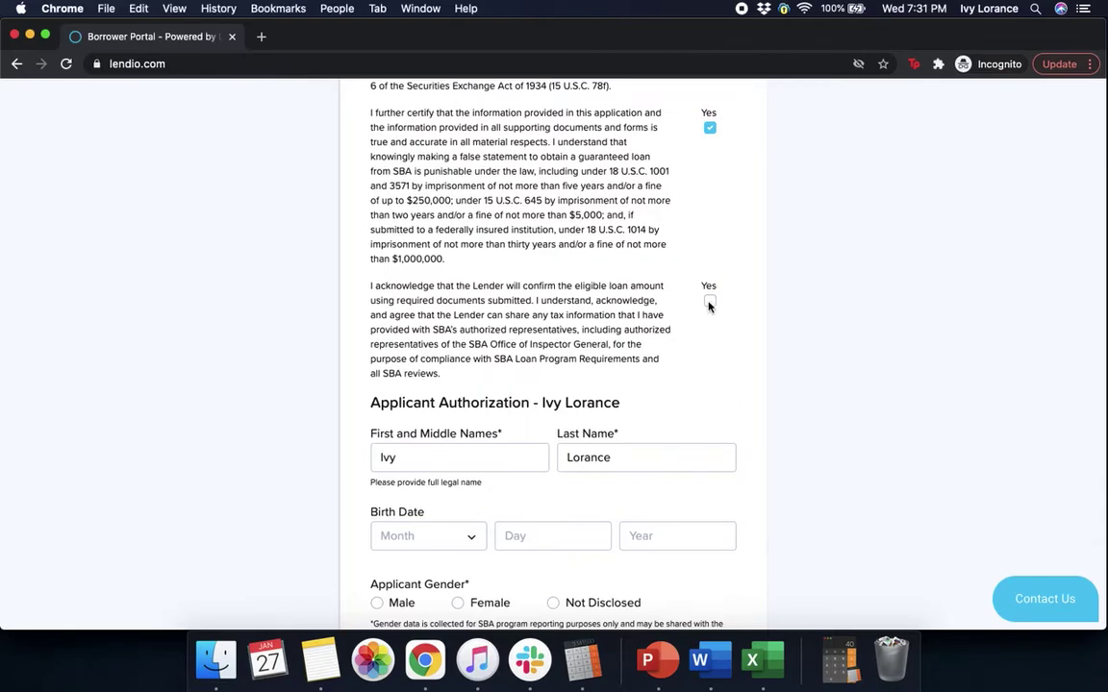
# - Agree to the lender's loan-amount acknowledgement and enter the applicant's birth month, day and year
pyautogui.click(774, 298)
pyautogui.scroll(-4, 844, 364)
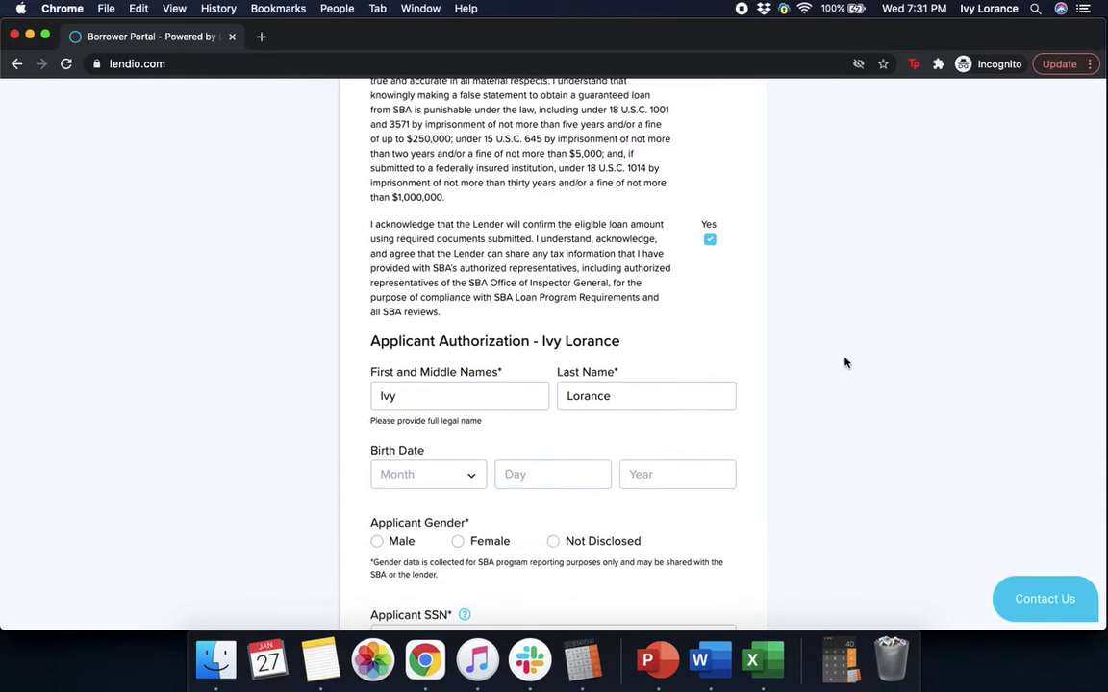
pyautogui.scroll(-1, 845, 363)
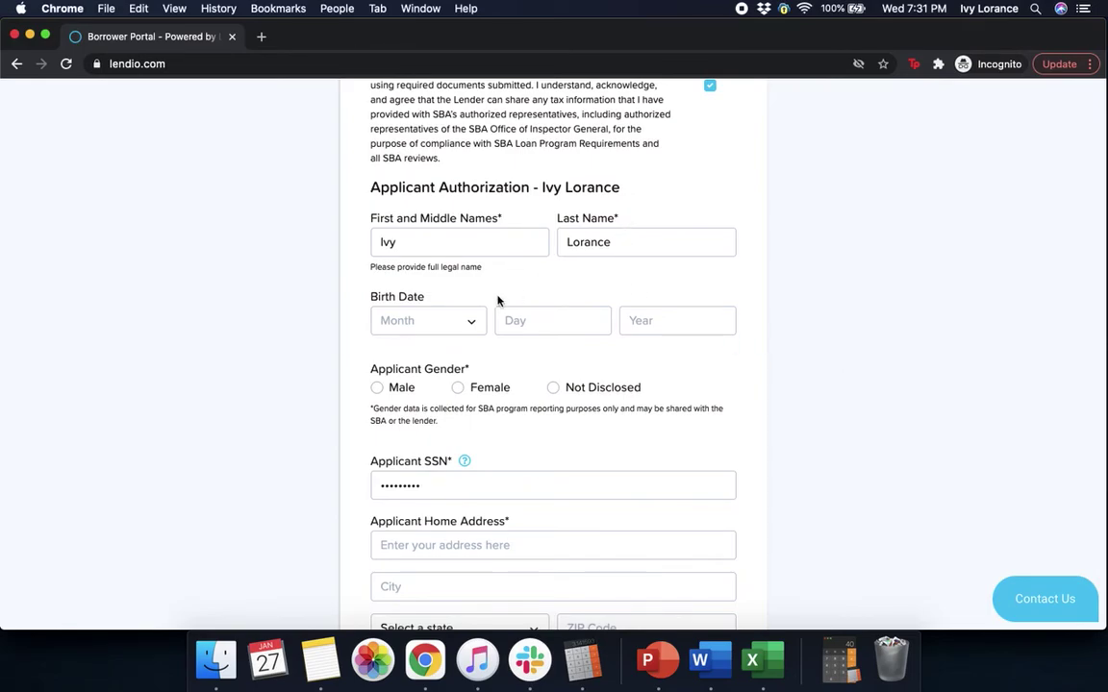
pyautogui.click(450, 323)
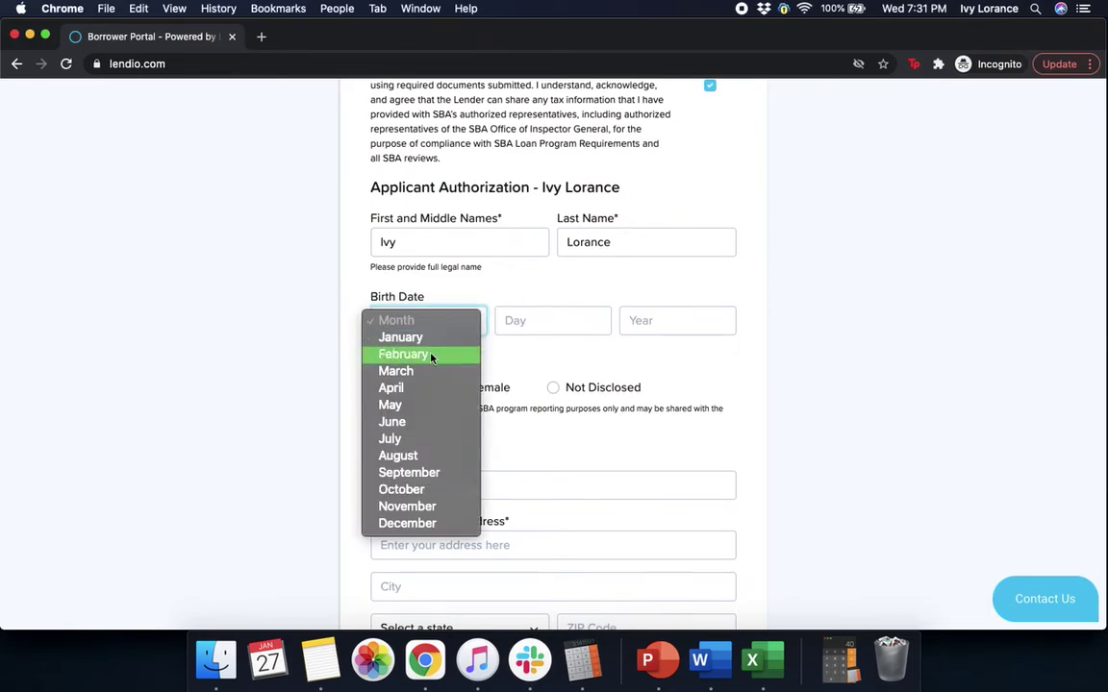
pyautogui.click(403, 354)
pyautogui.click(501, 322)
pyautogui.write('1')
pyautogui.press('BackSpace')
pyautogui.write('22')
pyautogui.click(655, 319)
pyautogui.write('1991')
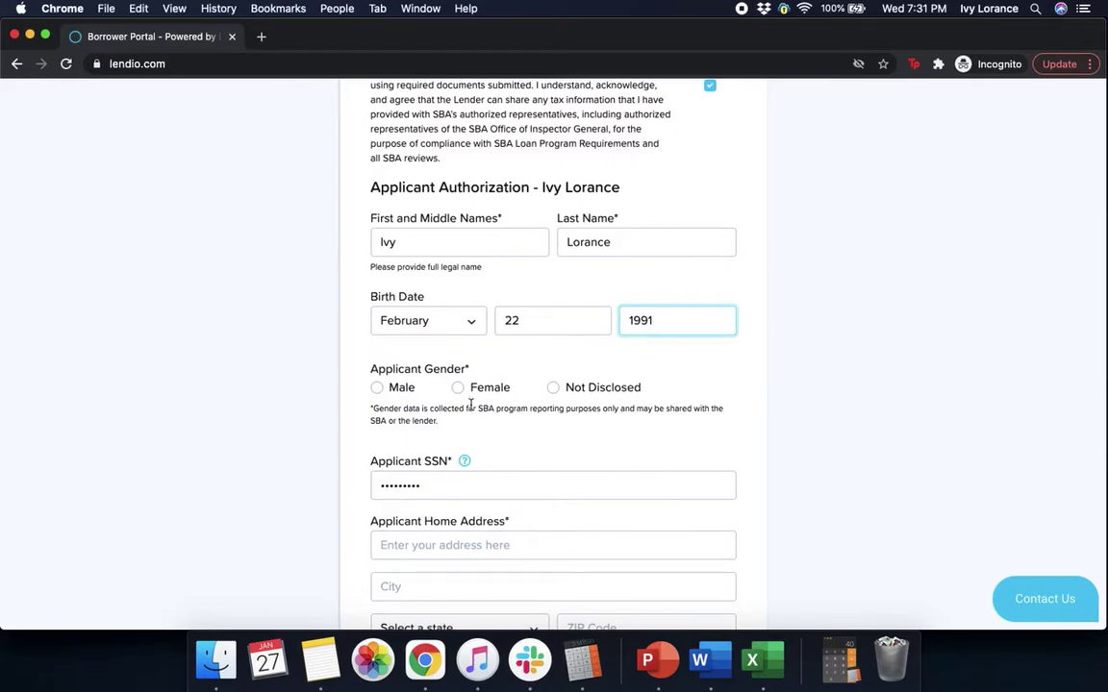
# - Set gender to Female, fill the home address from the suggestion, and enter title 'independent contractor'
pyautogui.click(463, 392)
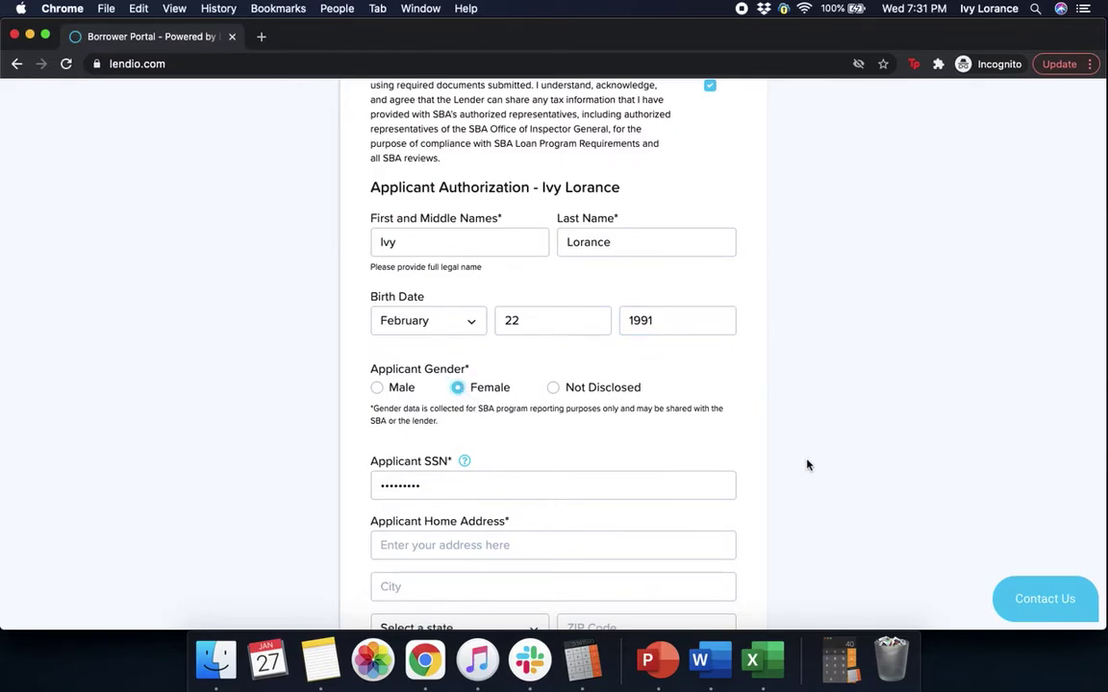
pyautogui.scroll(-2, 811, 463)
pyautogui.scroll(-4, 812, 463)
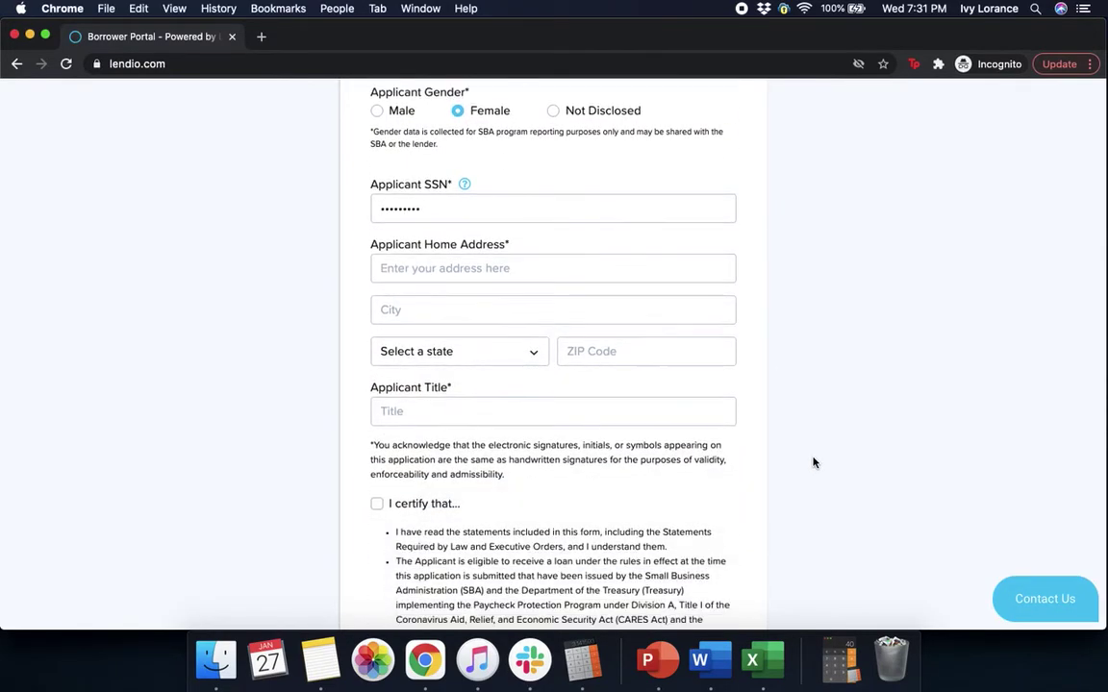
pyautogui.click(479, 269)
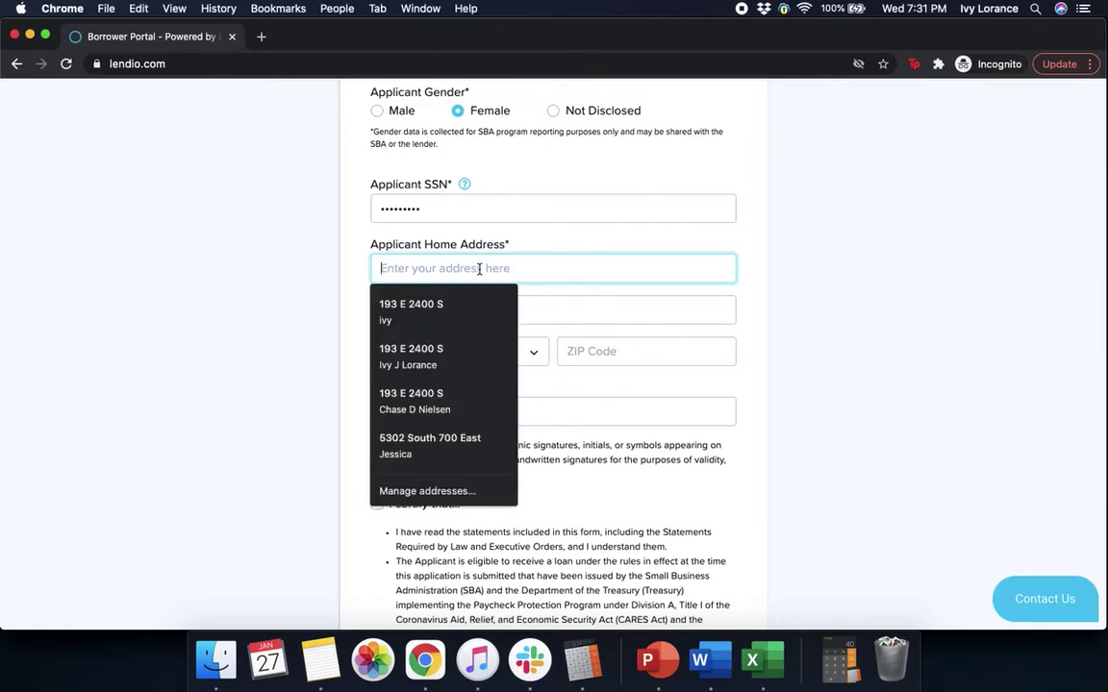
pyautogui.write('548')
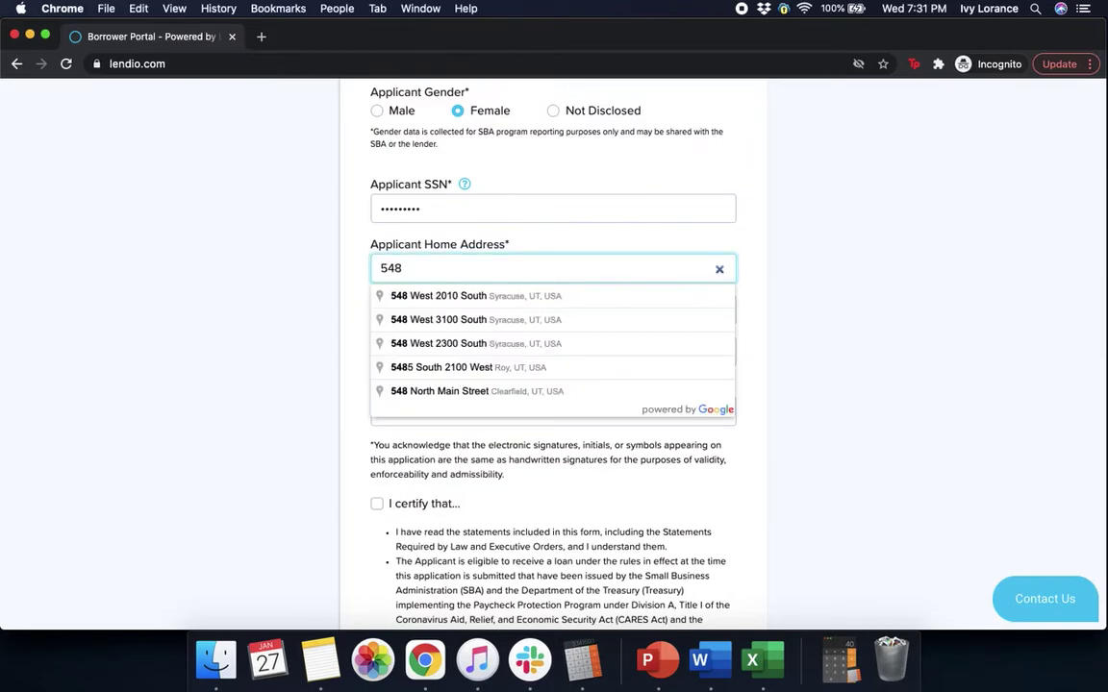
pyautogui.write(' market')
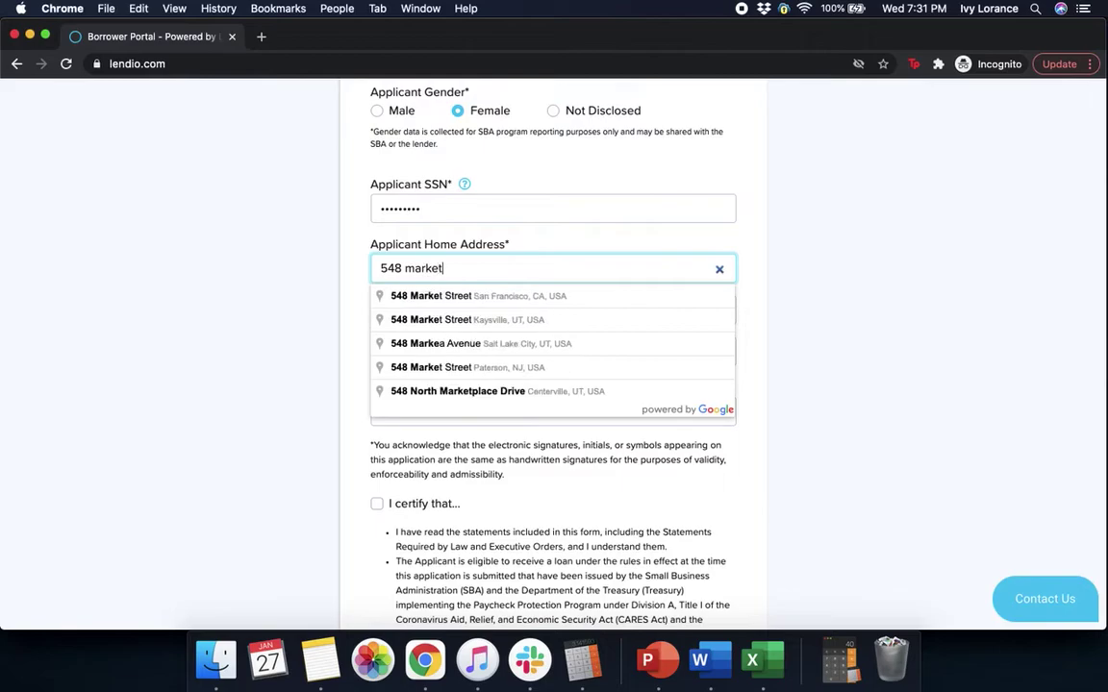
pyautogui.click(499, 298)
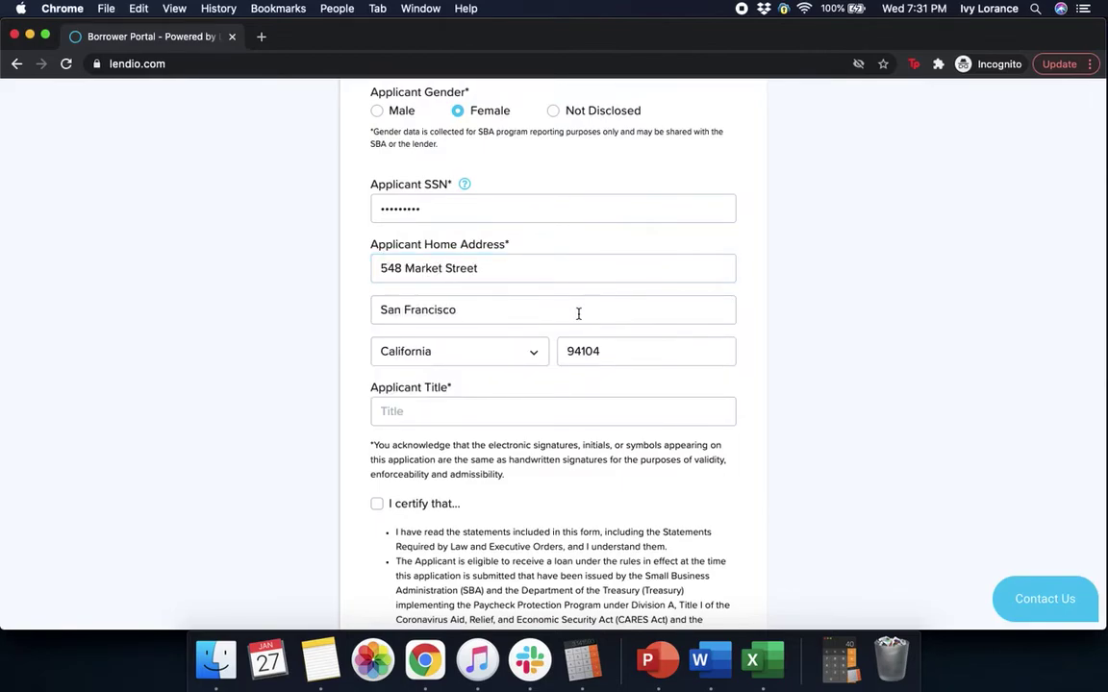
pyautogui.click(482, 413)
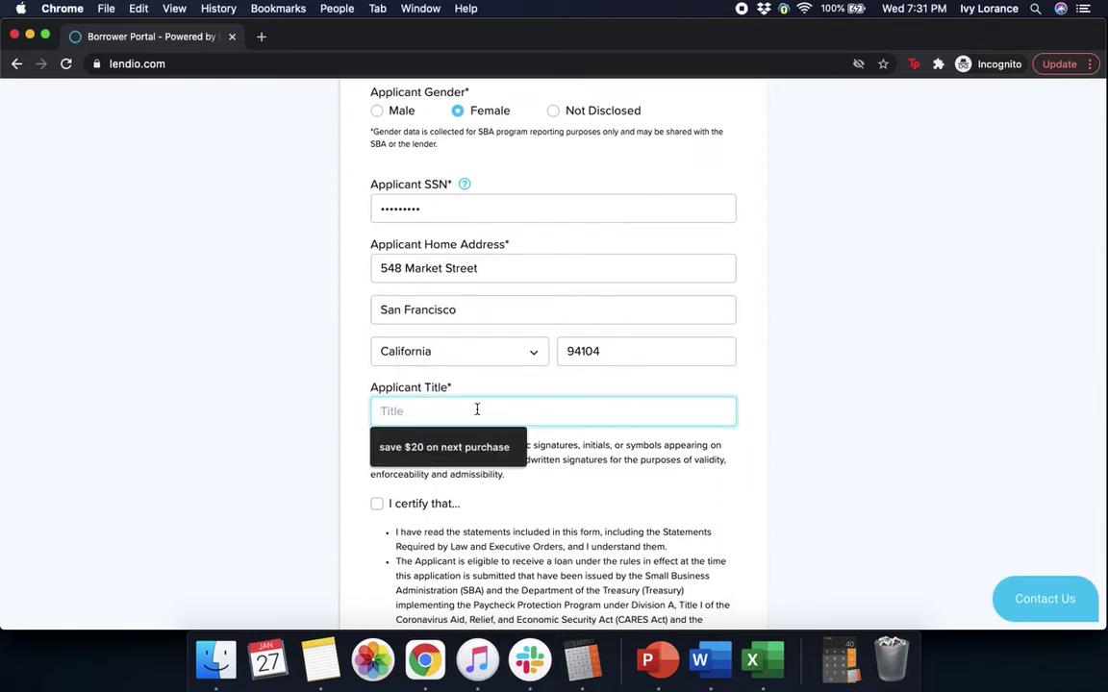
pyautogui.write('ind')
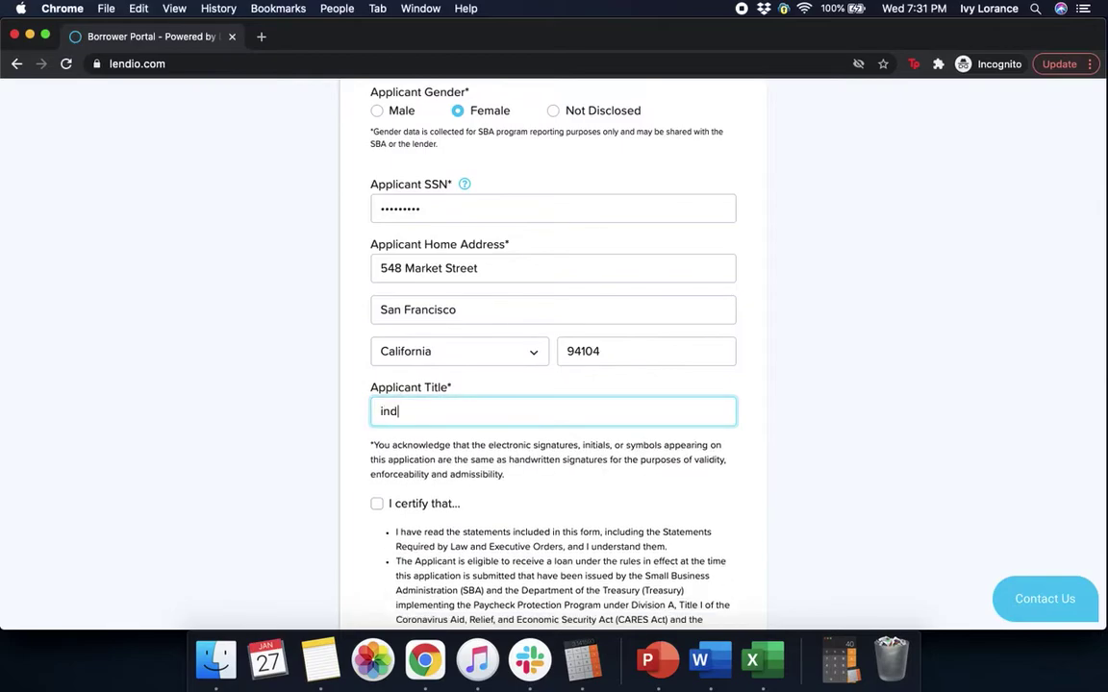
pyautogui.write('ependent contractor')
pyautogui.click(866, 372)
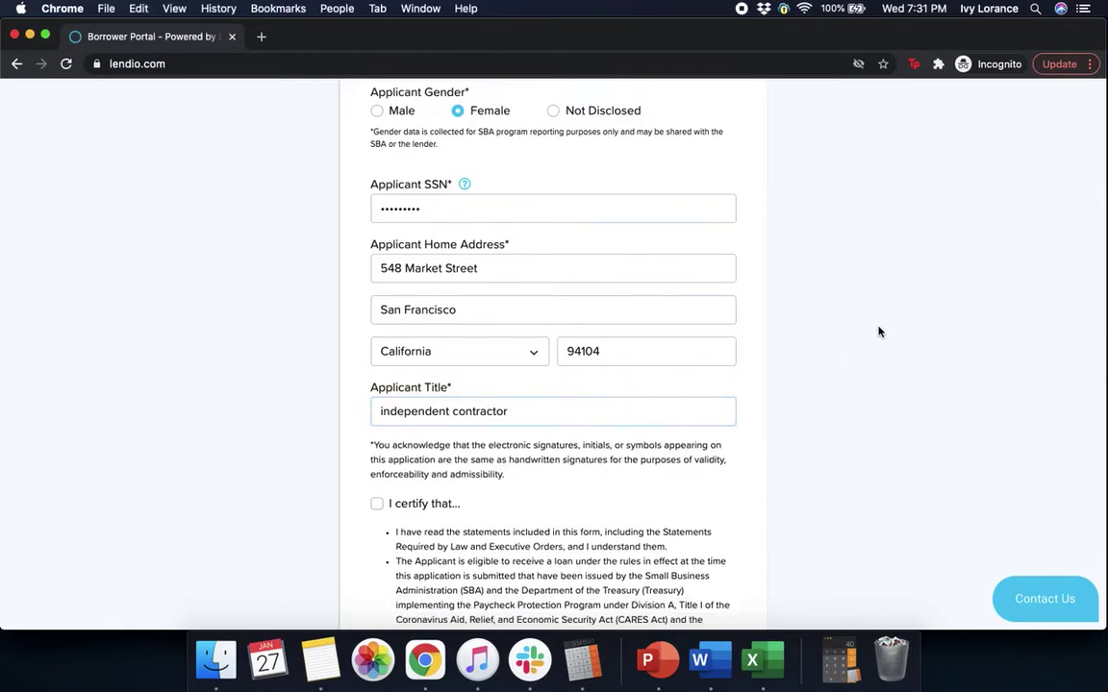
pyautogui.scroll(-3, 907, 434)
# - Certify the applicant statements, accept the loan application terms, and sign and submit
pyautogui.scroll(-2, 908, 435)
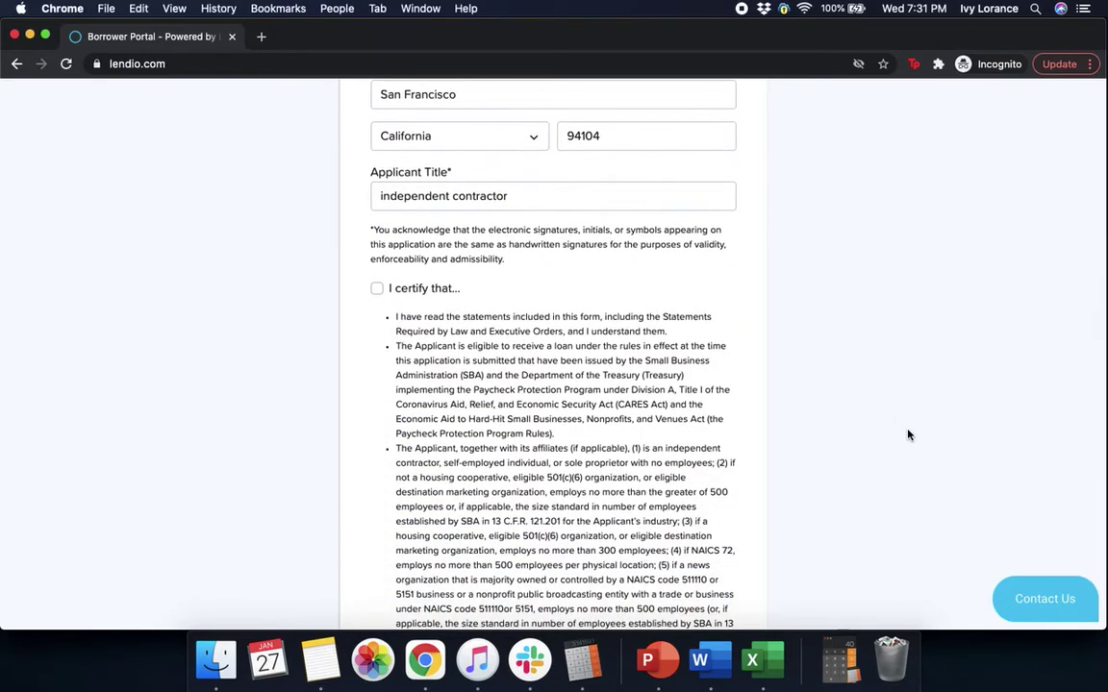
pyautogui.click(377, 288)
pyautogui.scroll(-1, 378, 289)
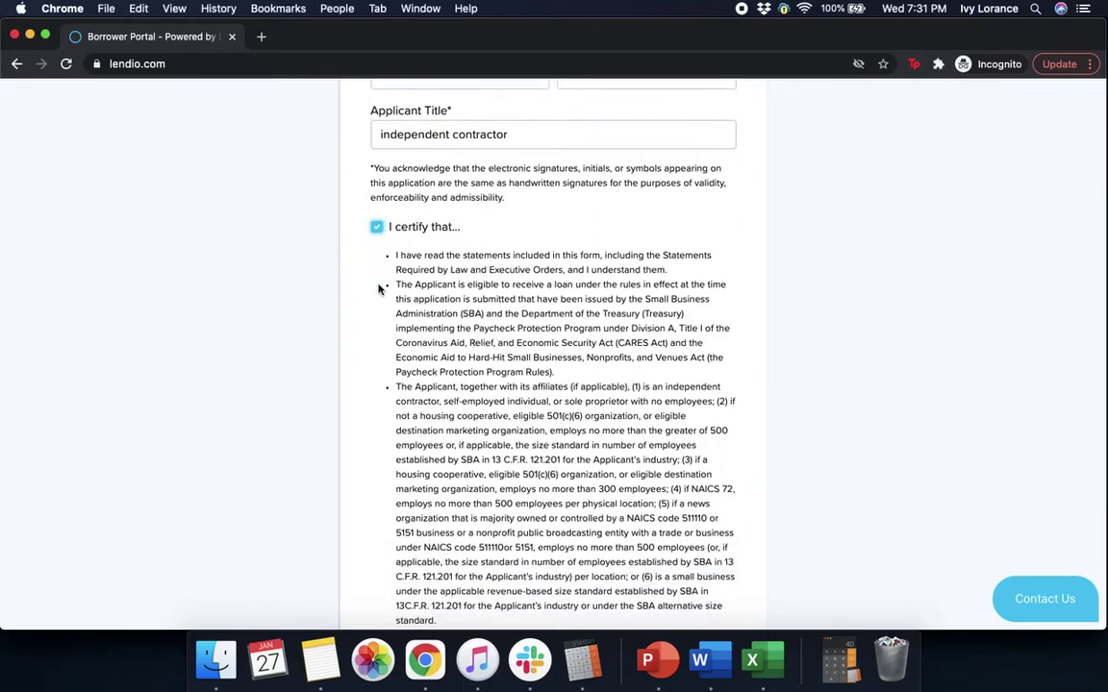
pyautogui.scroll(-1, 378, 288)
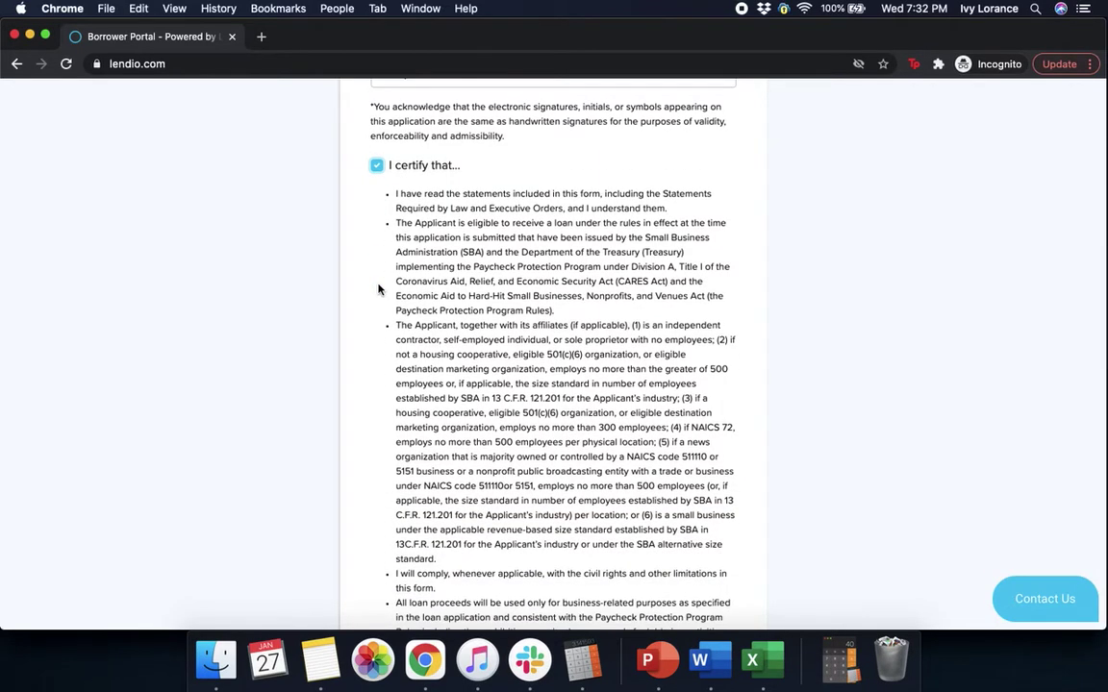
pyautogui.scroll(-1, 378, 289)
pyautogui.scroll(-1, 378, 288)
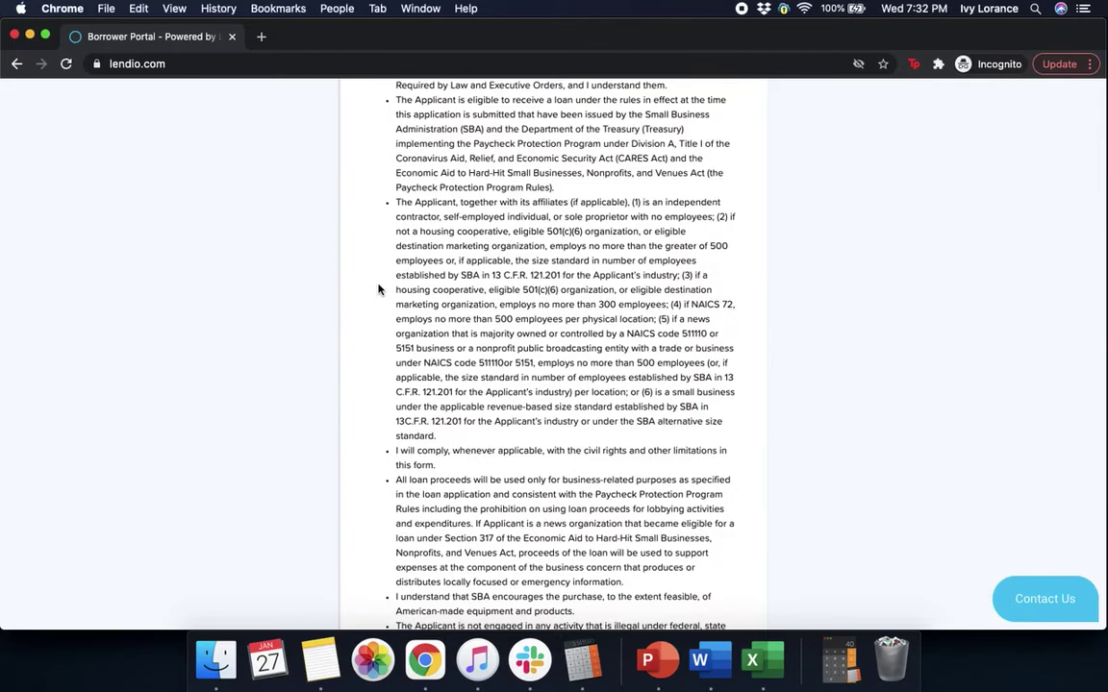
pyautogui.scroll(-3, 378, 289)
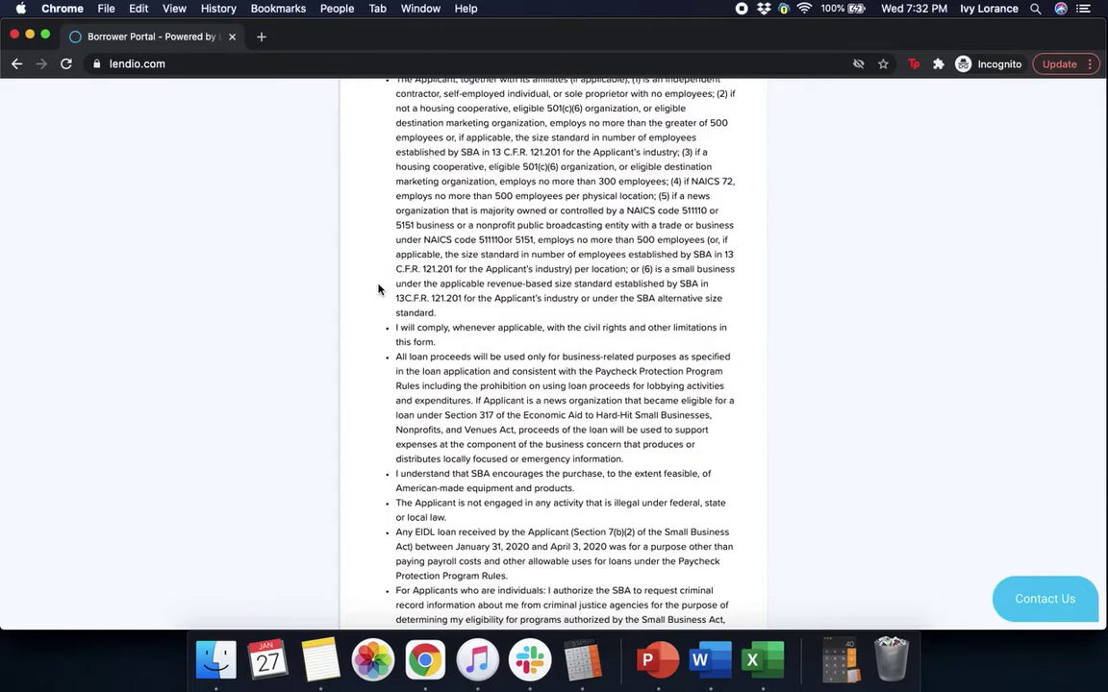
pyautogui.scroll(-4, 378, 289)
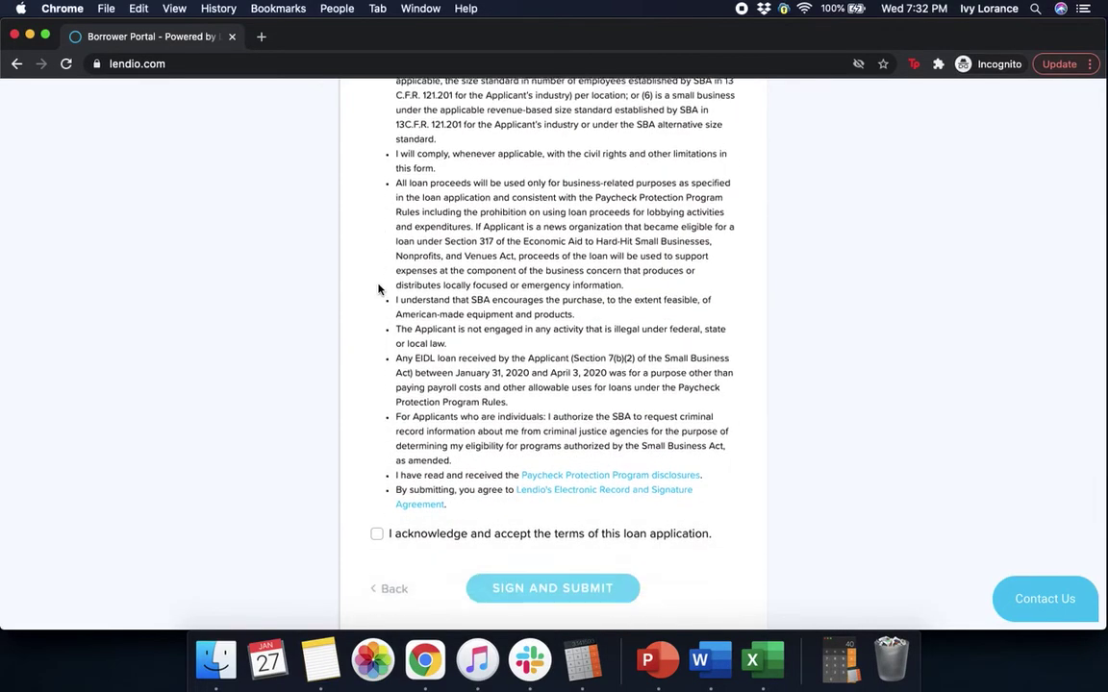
pyautogui.scroll(-1, 378, 289)
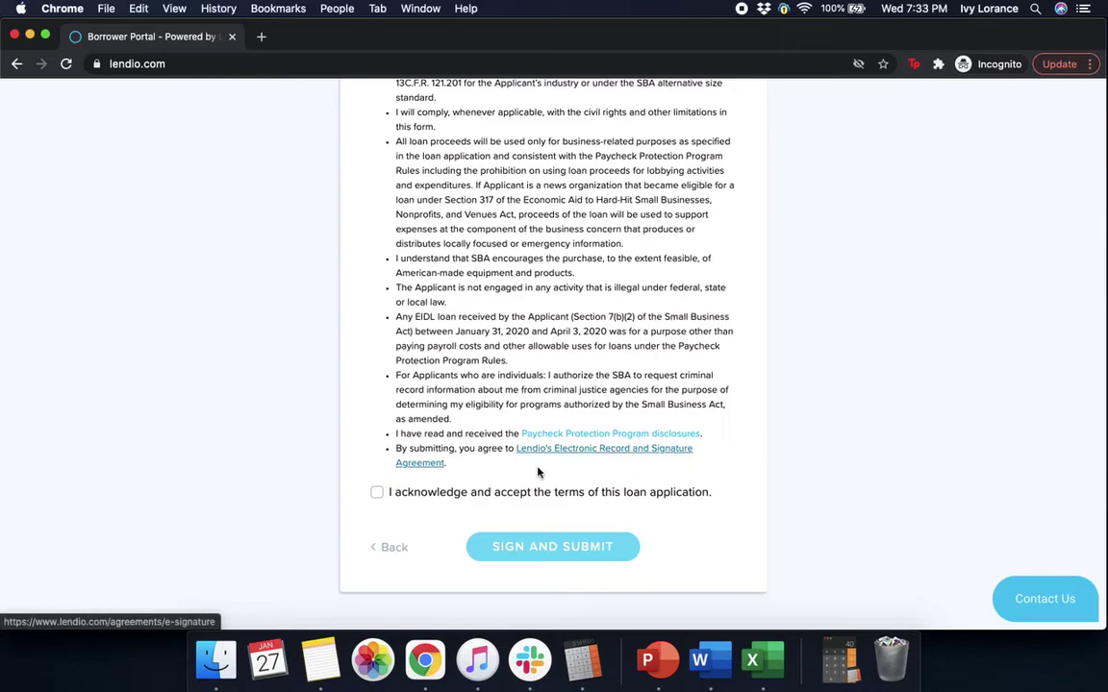
pyautogui.click(377, 494)
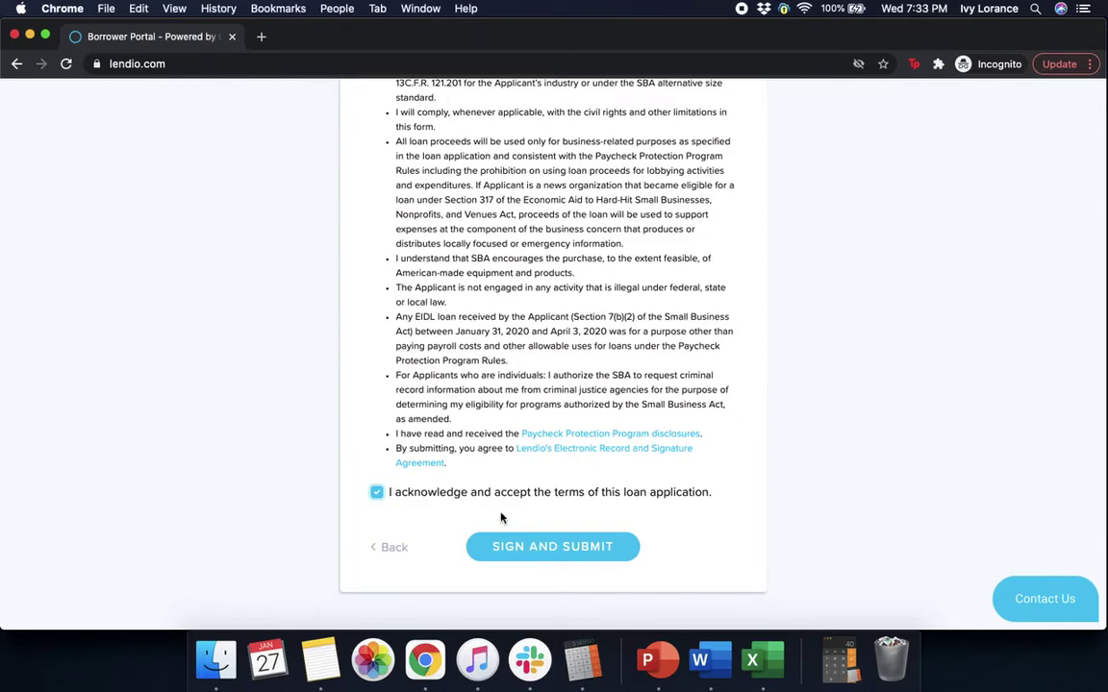
pyautogui.click(511, 547)
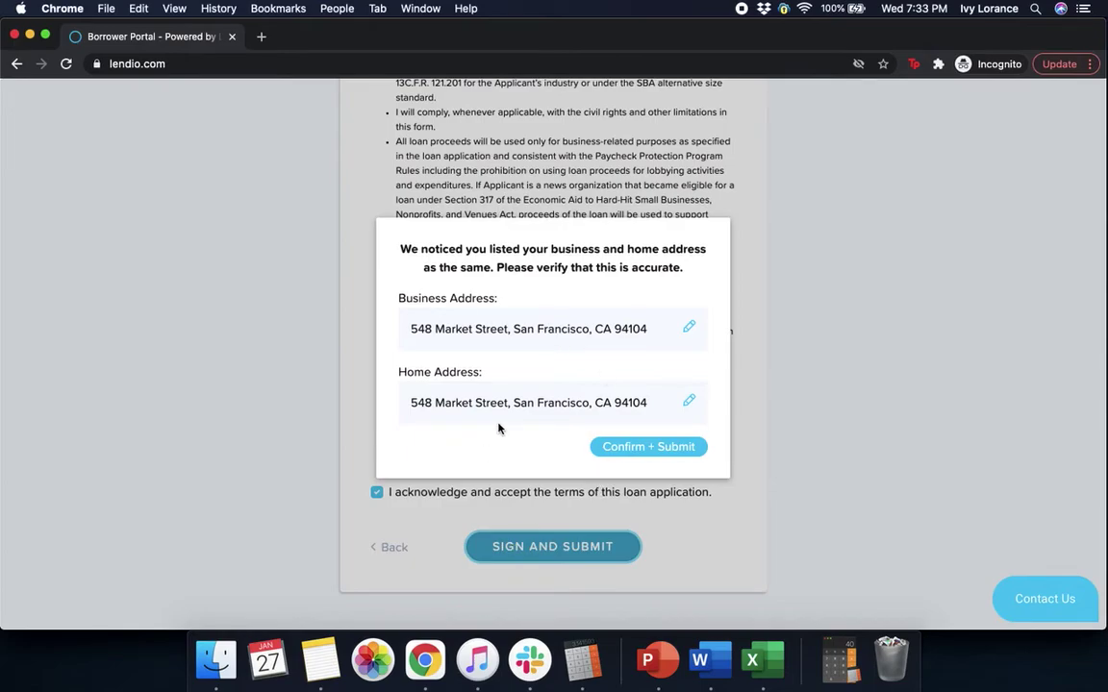
# - Confirm the identical business and home addresses with Confirm + Submit to finalize the PPP application
pyautogui.click(649, 455)
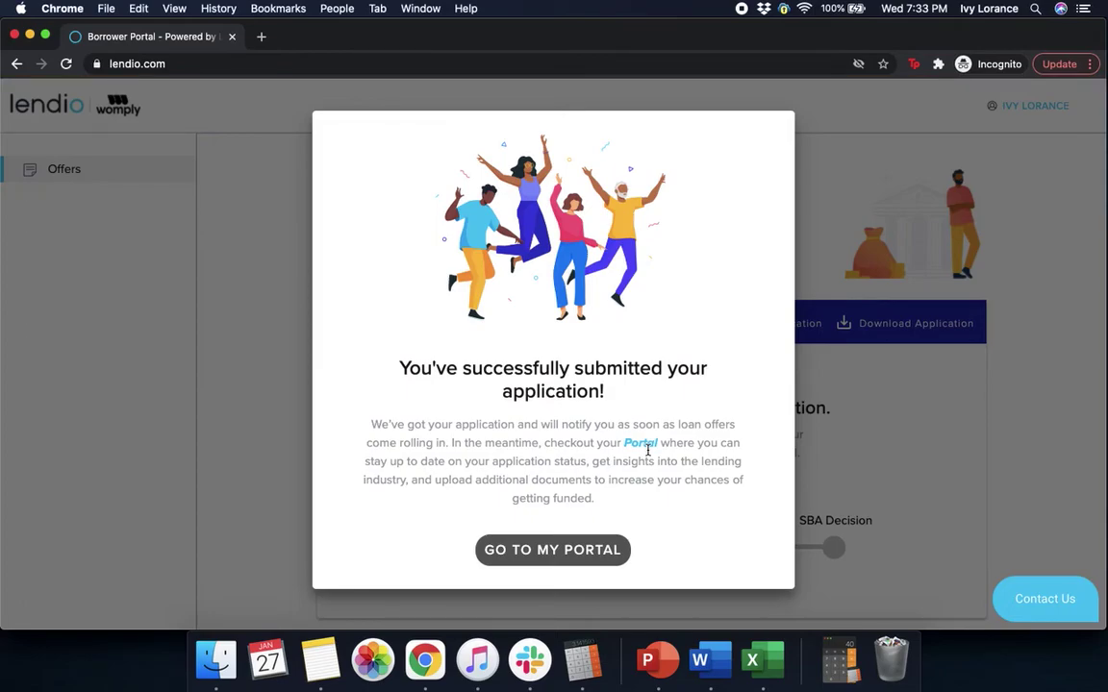
# - Open the borrower portal to see the First Draw application under review
pyautogui.click(541, 549)
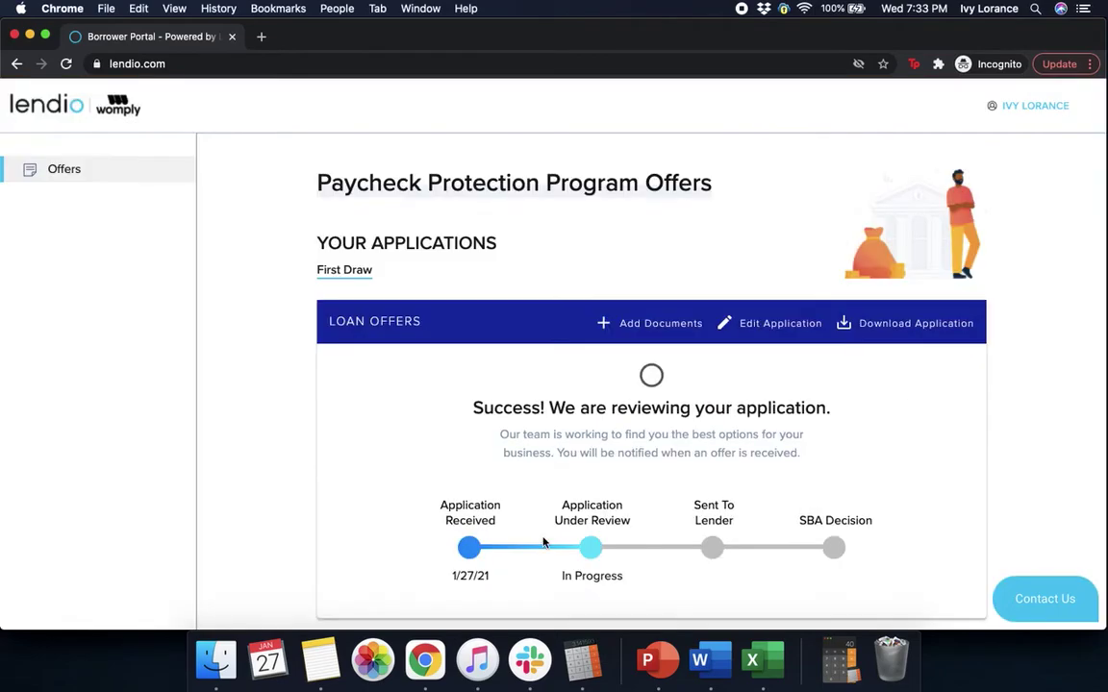